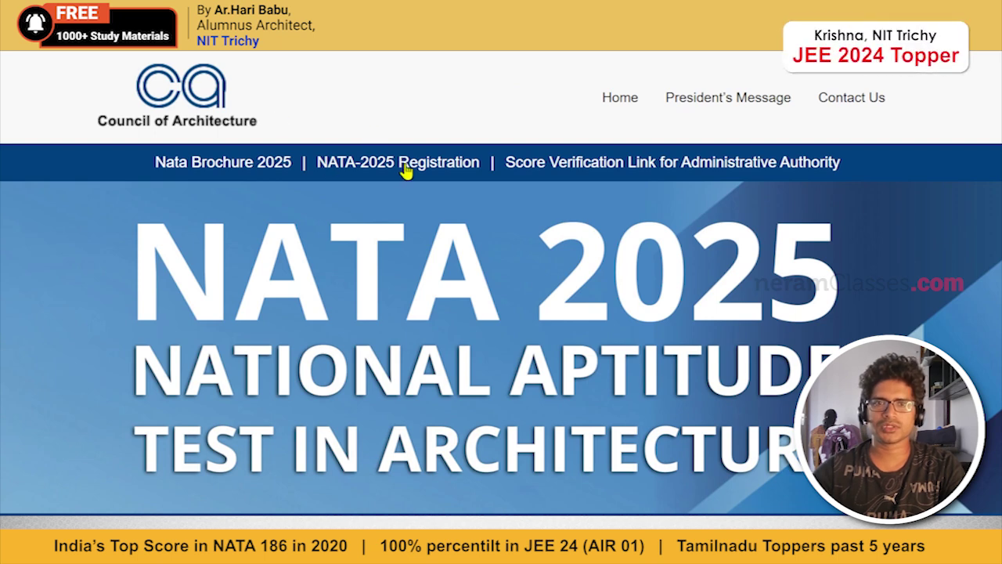
Step: Open the NATA-2025 Student Registration form from the Council of Architecture website
click(406, 171)
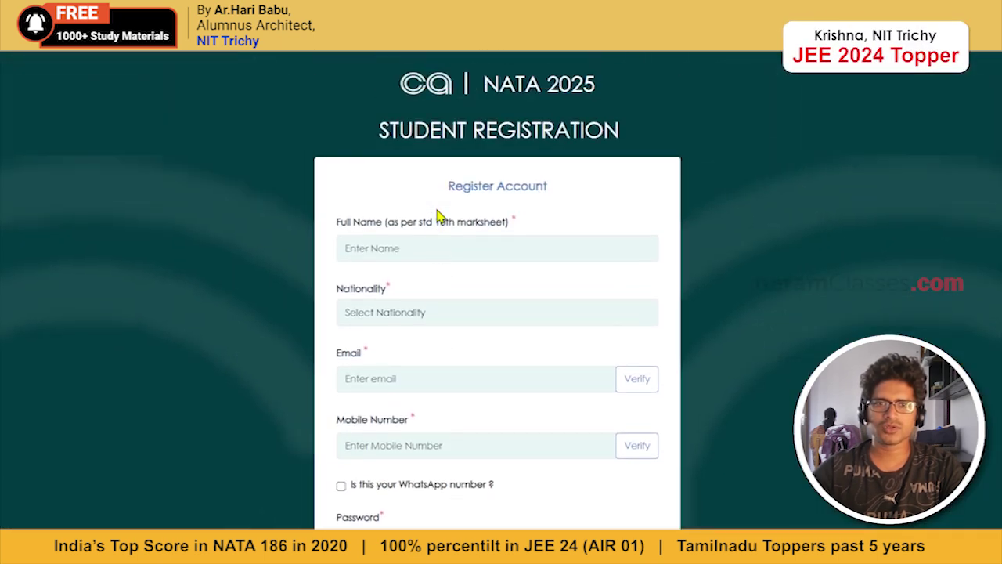
Step: Enter the applicant's full name and set Nationality to Indian
click(436, 246)
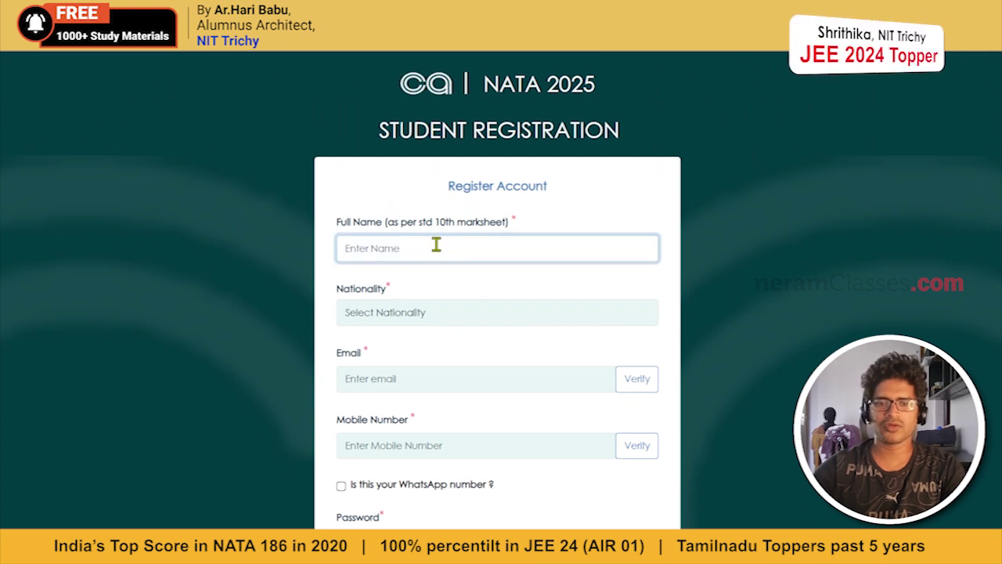
text(Haribabu M)
click(431, 313)
click(425, 352)
scroll(430, 329, down, 1)
Step: Enter the applicant's e-mail address and request its verification code
click(431, 315)
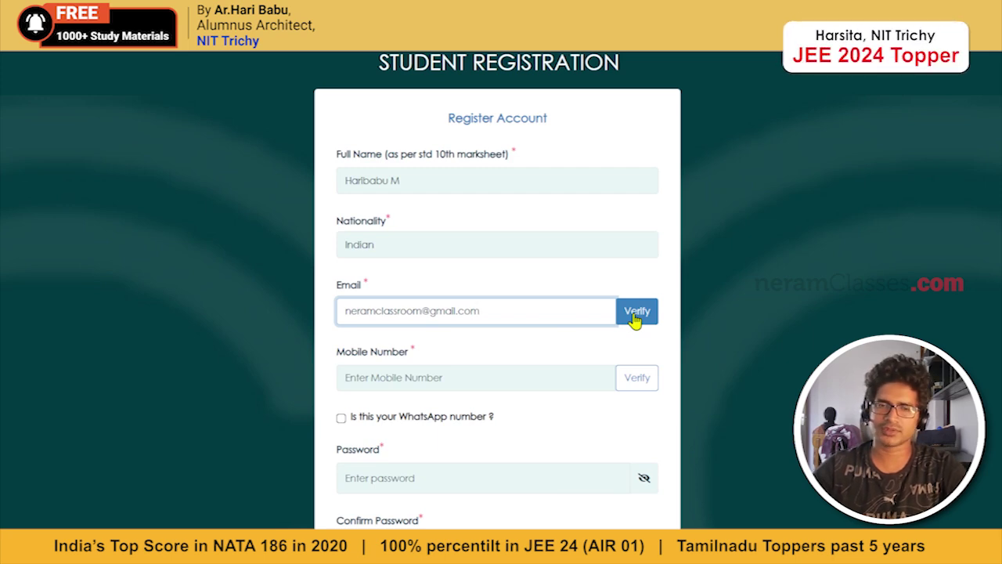
click(636, 311)
scroll(504, 308, down, 1)
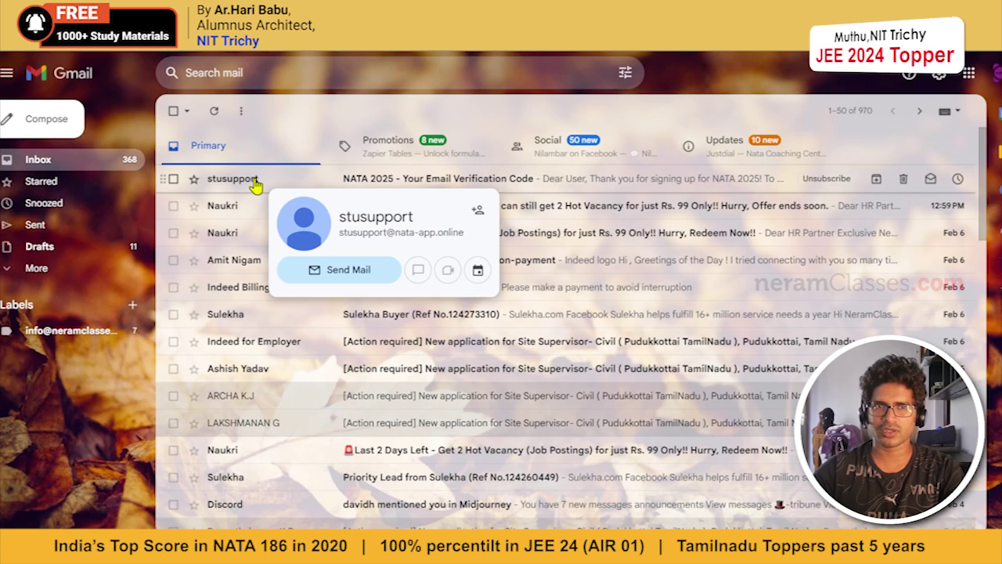
Step: Check Gmail's Spam folder, then open the NATA 2025 verification code email from the Inbox
click(55, 269)
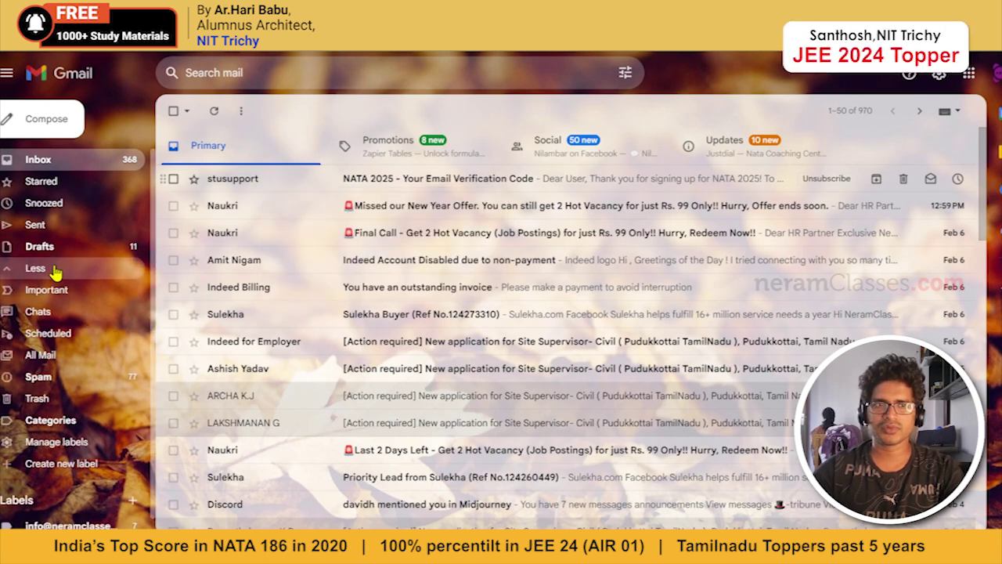
click(39, 378)
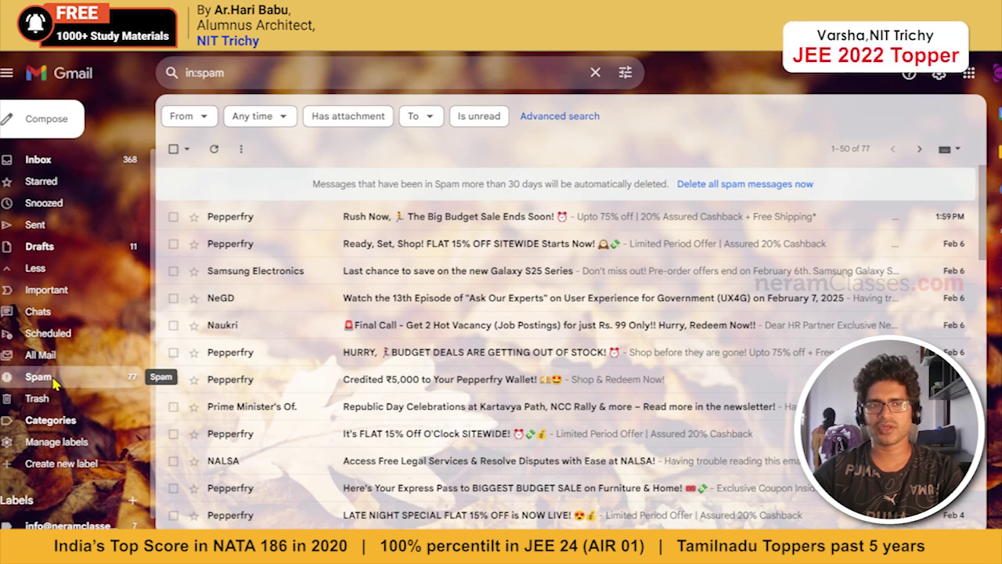
click(45, 161)
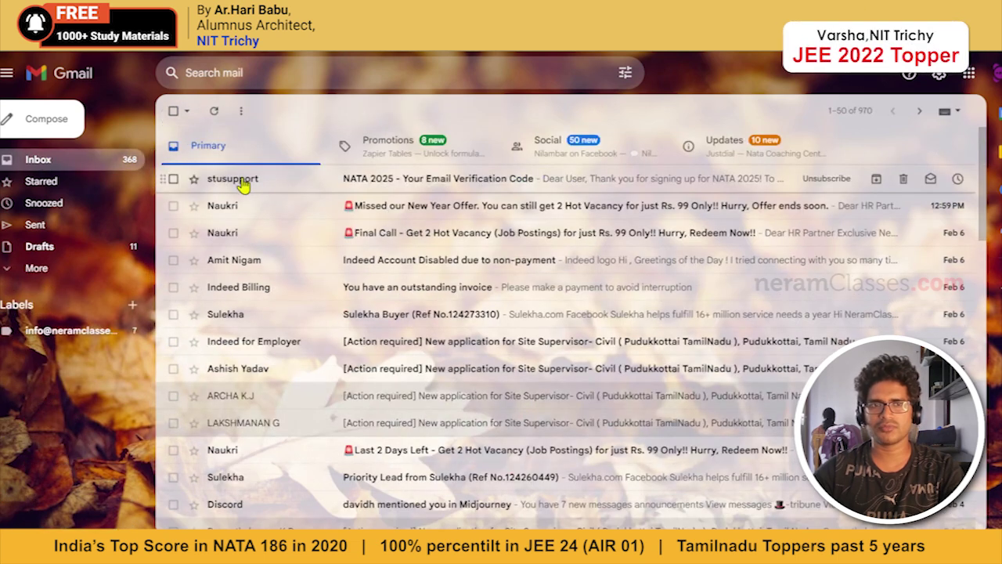
click(243, 177)
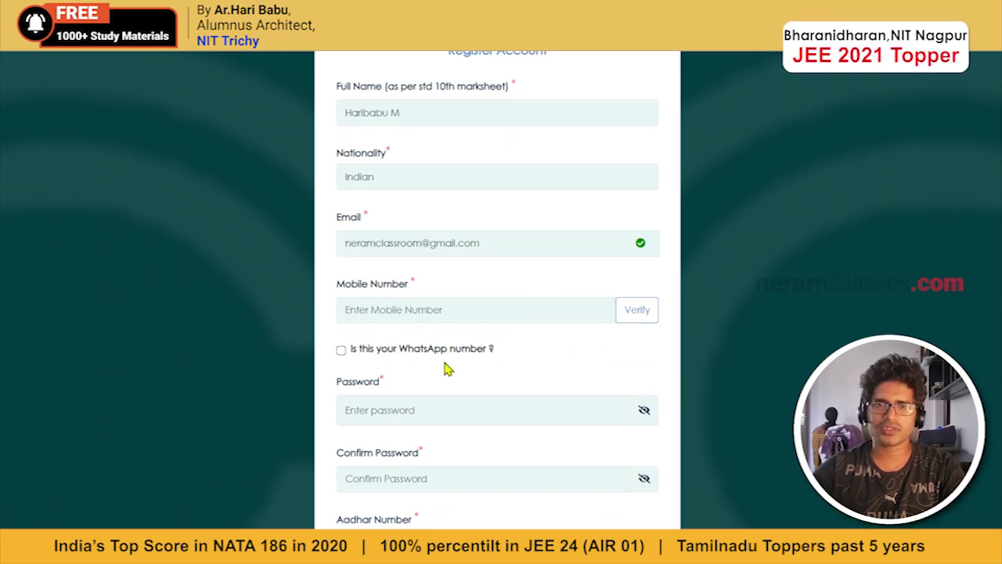
Step: Enter the applicant's mobile number and request its verification
scroll(483, 340, down, 1)
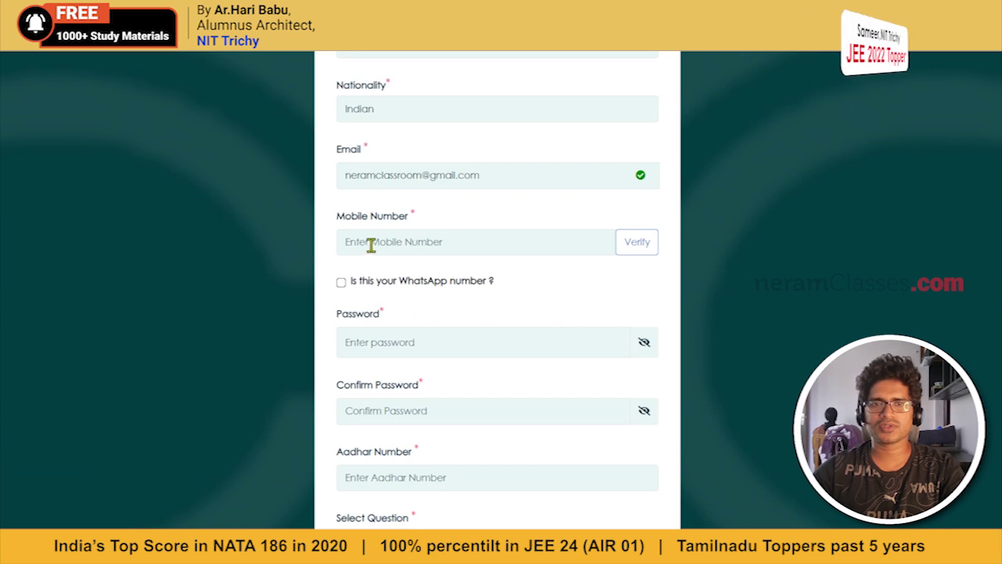
scroll(373, 242, up, 1)
click(433, 309)
click(630, 317)
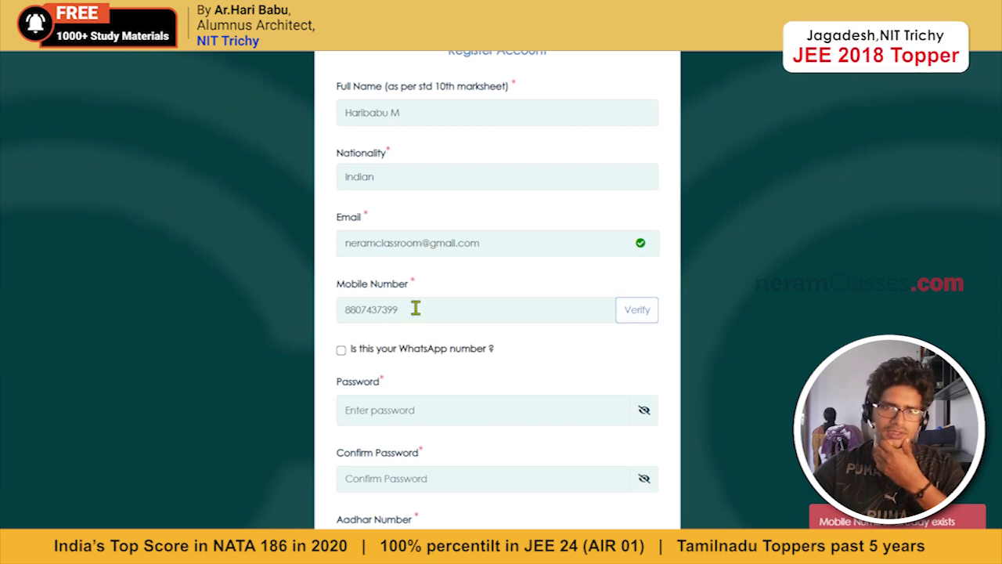
Step: Replace the rejected number with another, verify it, and mark it as the WhatsApp number
drag(416, 309, 304, 320)
key(ctrl+v)
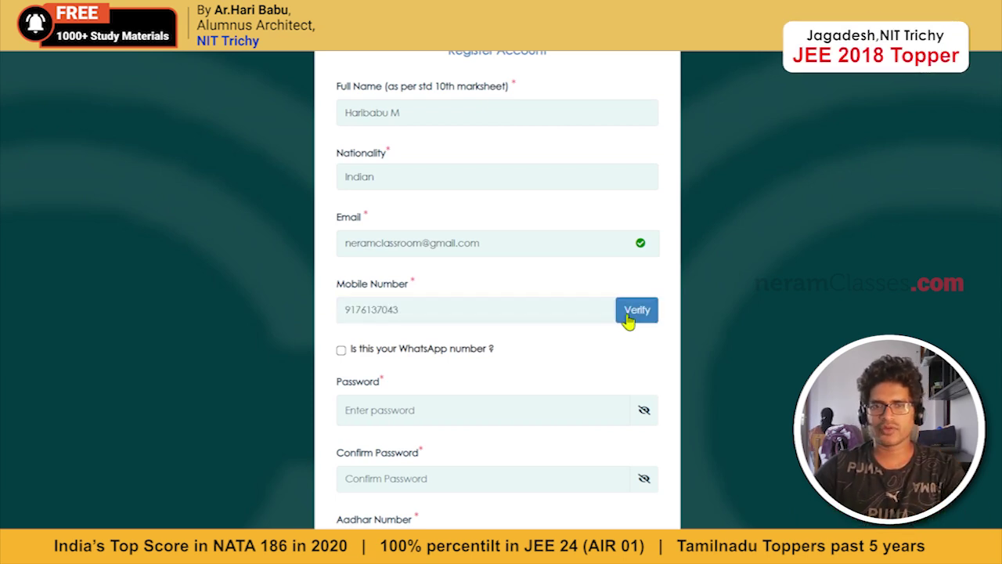
click(631, 313)
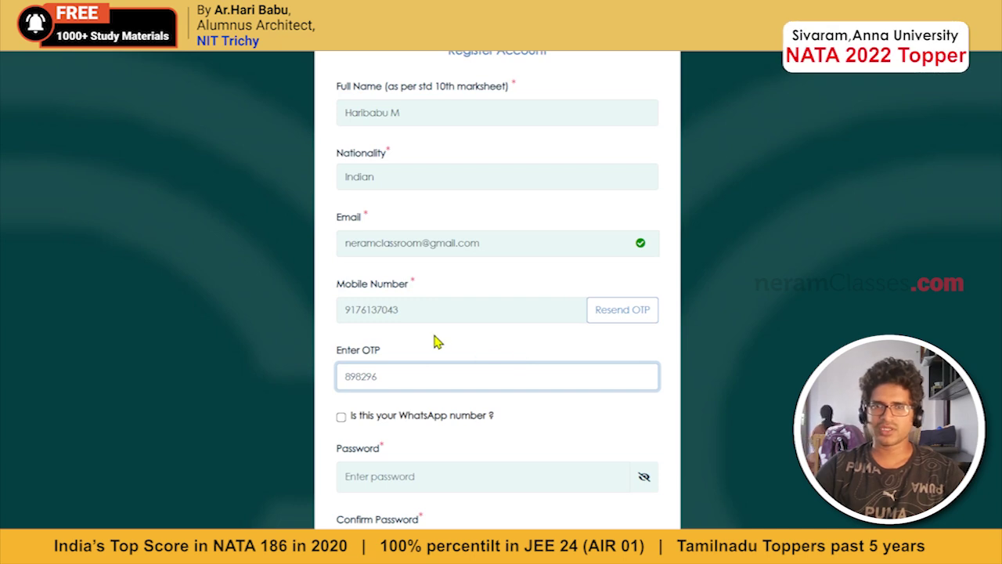
click(601, 316)
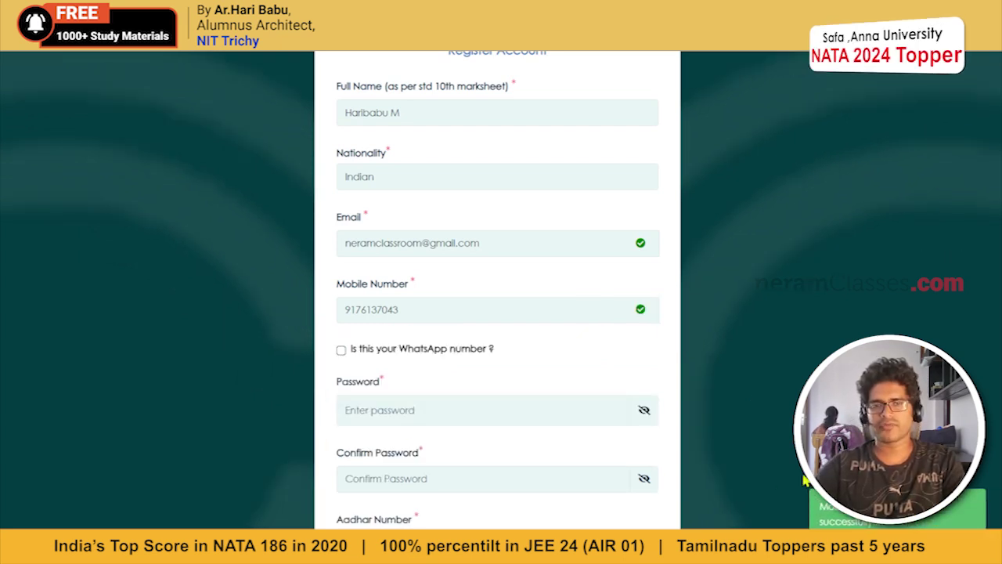
click(342, 352)
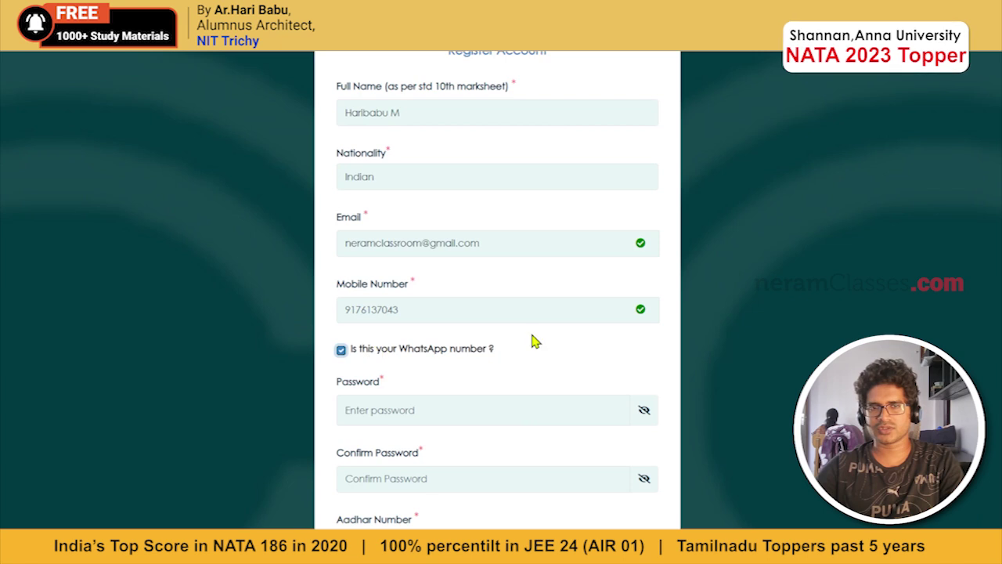
Step: Fill the Password field with Google Password Manager's suggested strong password
scroll(501, 280, down, 2)
click(501, 280)
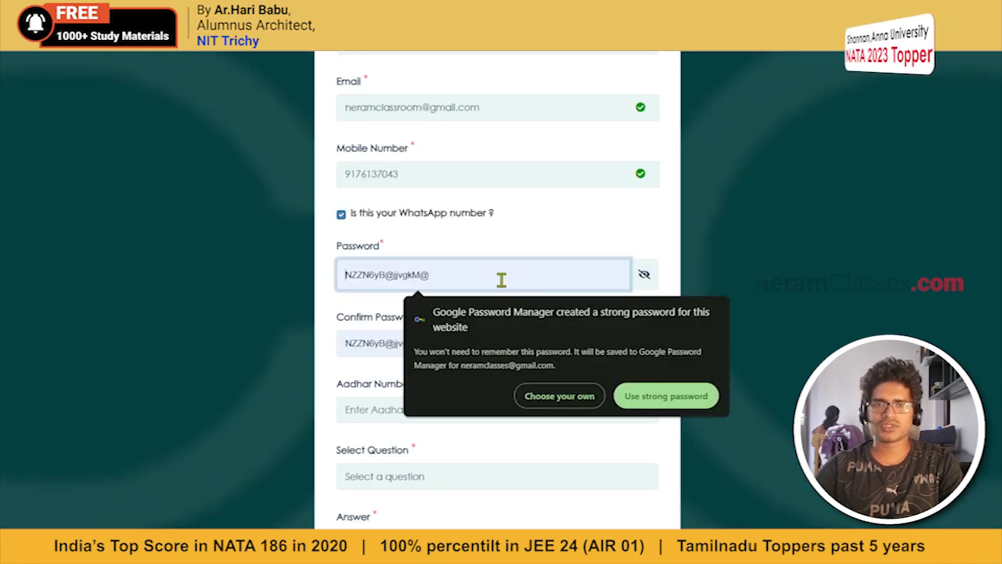
click(498, 252)
click(480, 266)
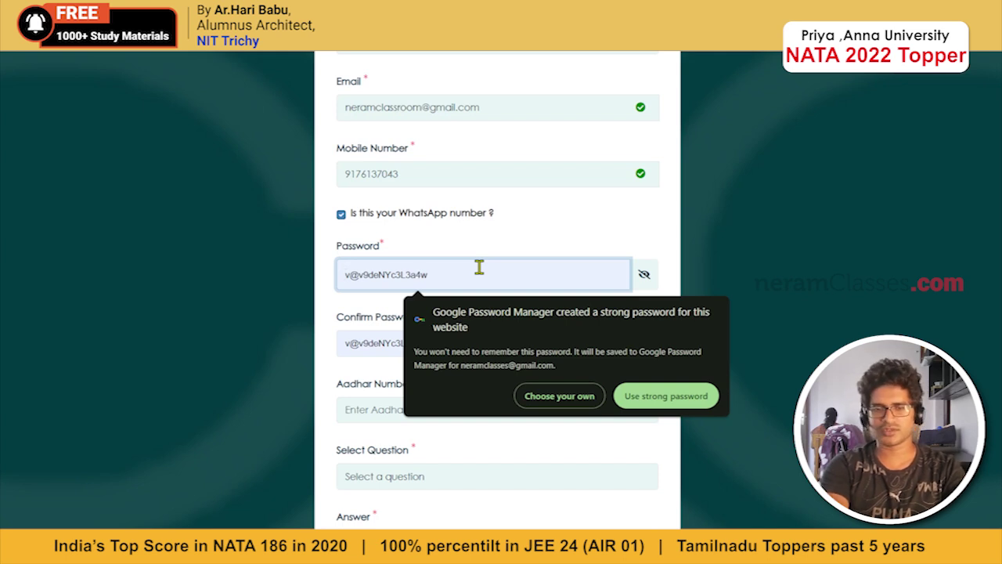
click(484, 346)
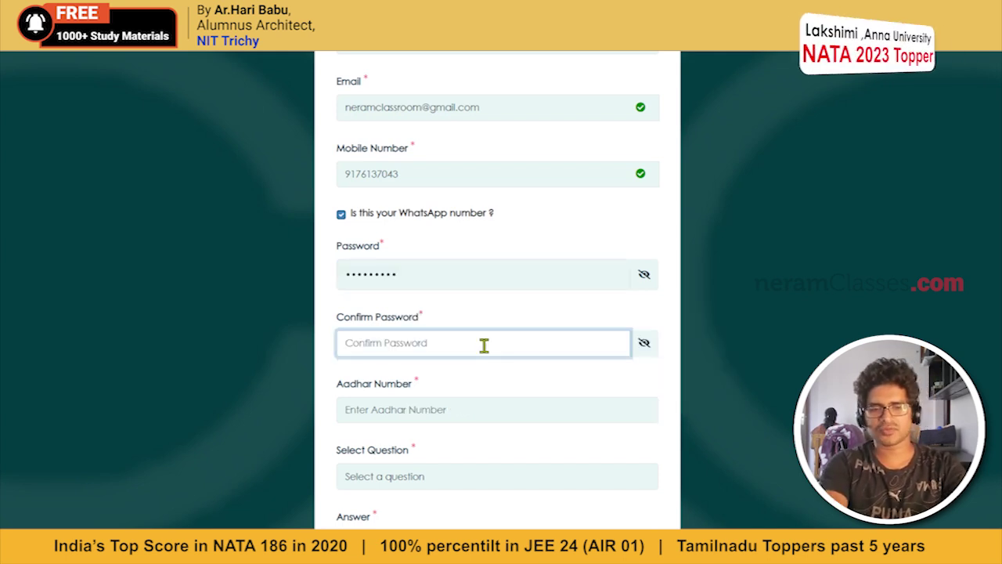
Step: Paste the password into Confirm Password and paste in the applicant's Aadhaar number
key(ctrl+v)
scroll(482, 347, down, 1)
click(482, 347)
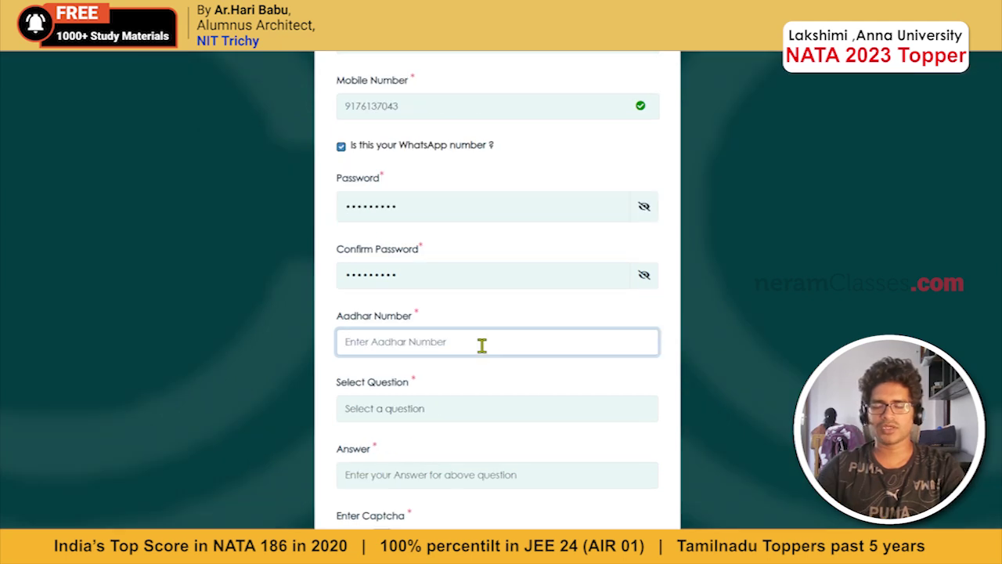
key(ctrl+v)
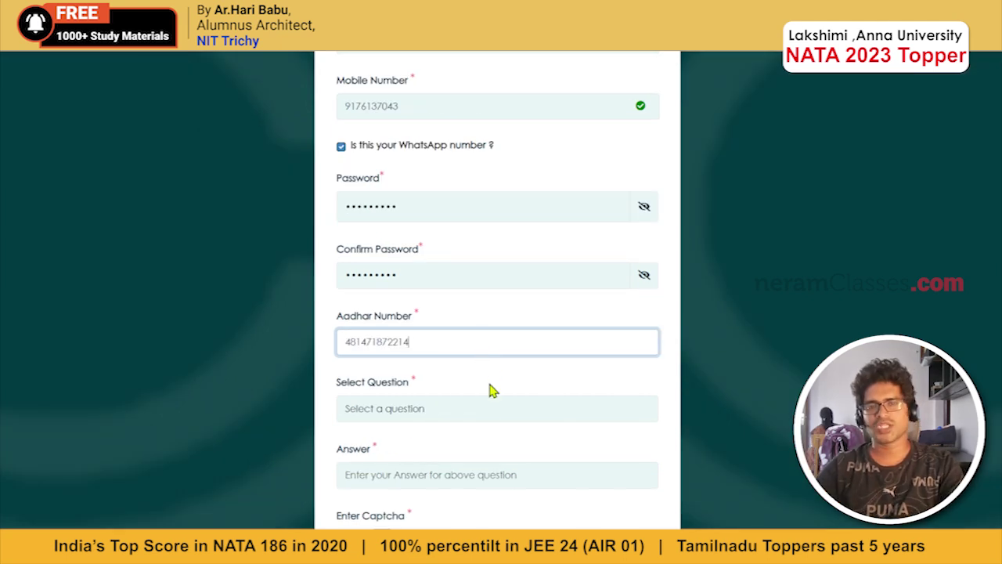
Step: Choose 'What city were you born in?', enter the birth-city answer, and type the captcha
click(489, 409)
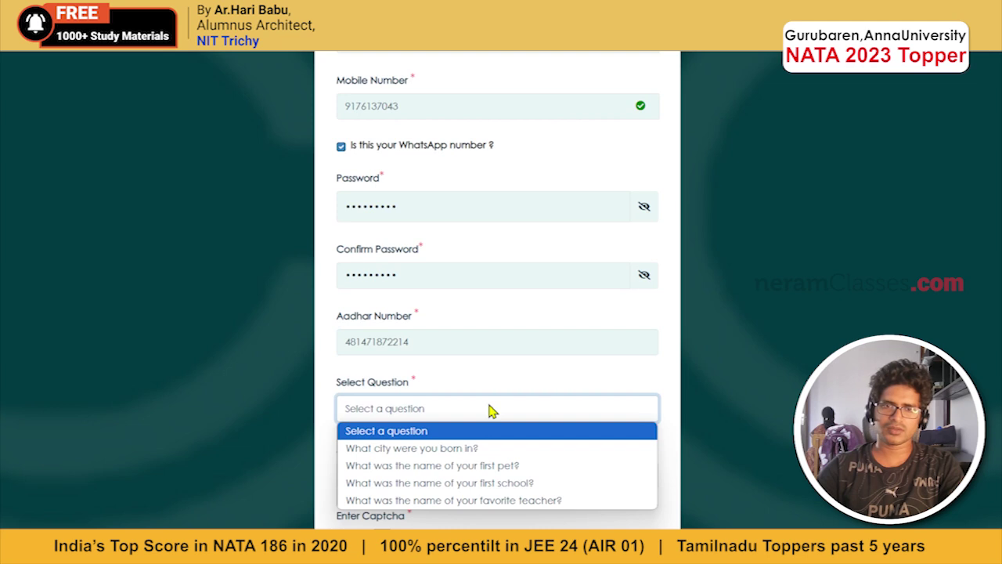
click(484, 447)
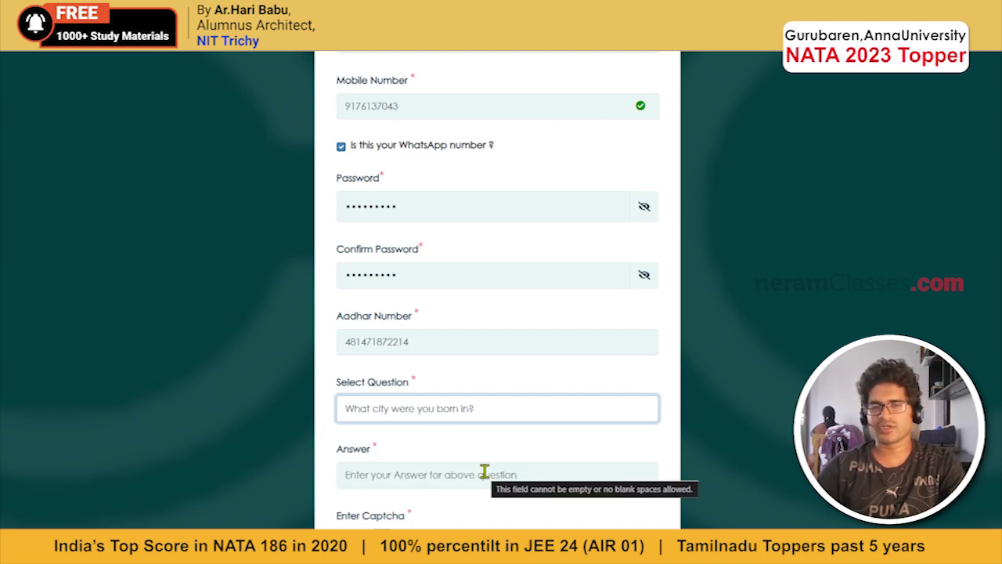
click(417, 468)
scroll(373, 425, down, 2)
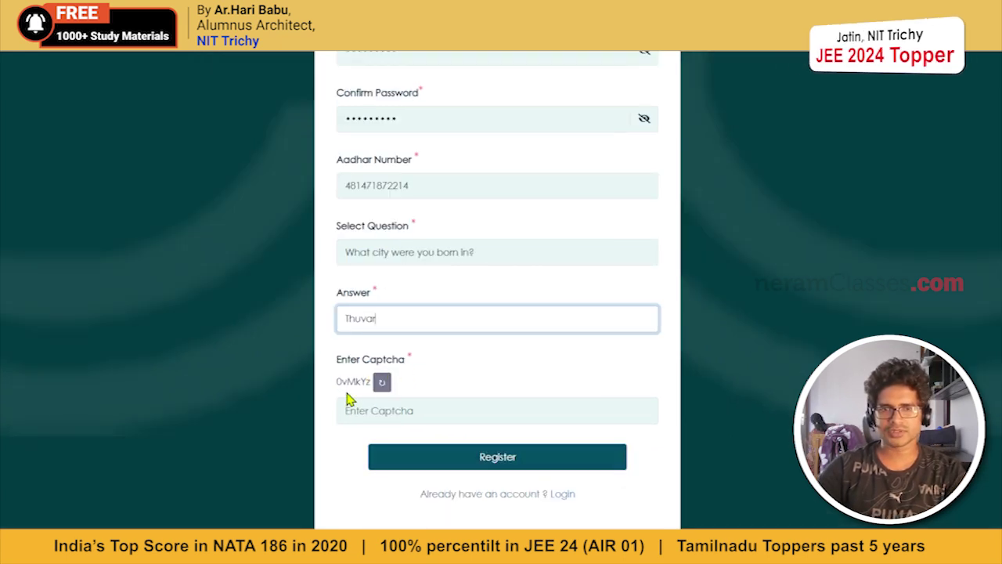
click(364, 410)
text(0vMkYz)
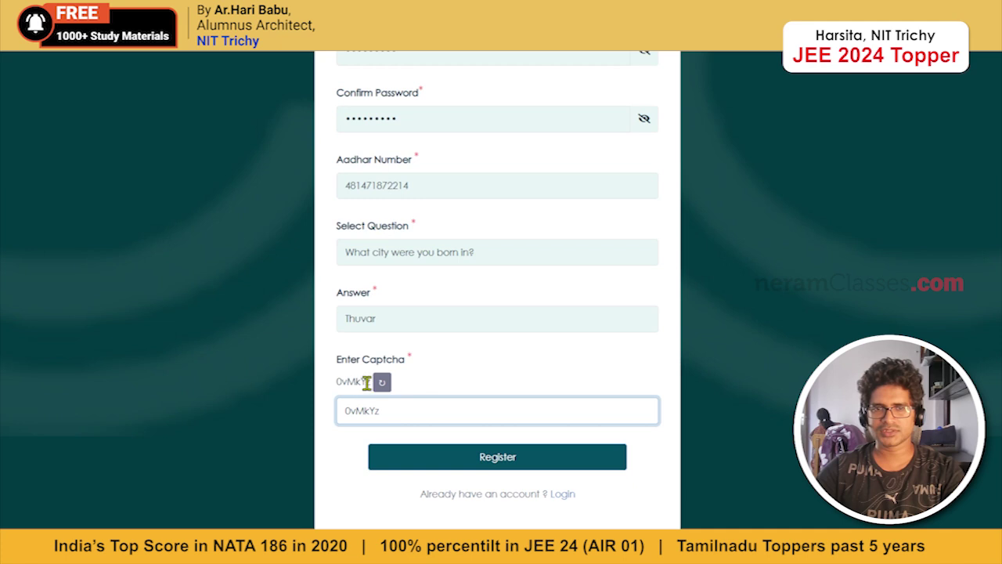
Step: Register the account, dismiss the save-password prompt, and autofill the login email
click(513, 463)
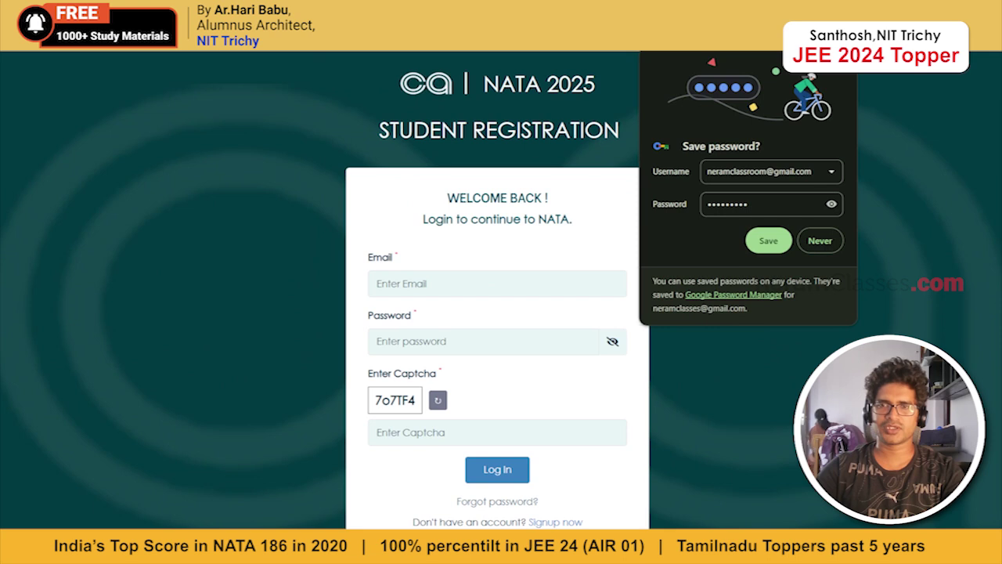
click(462, 289)
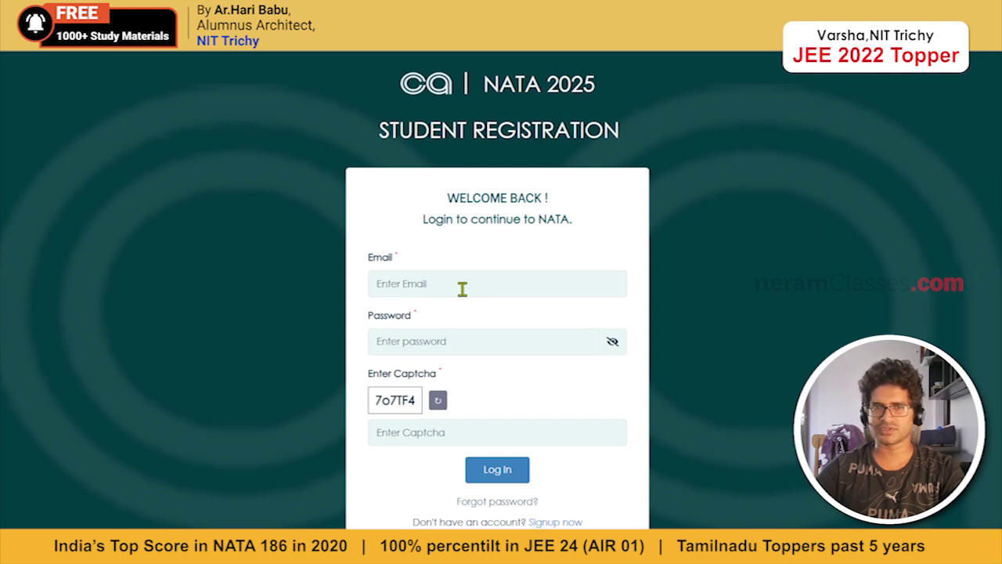
click(462, 288)
click(477, 318)
click(461, 340)
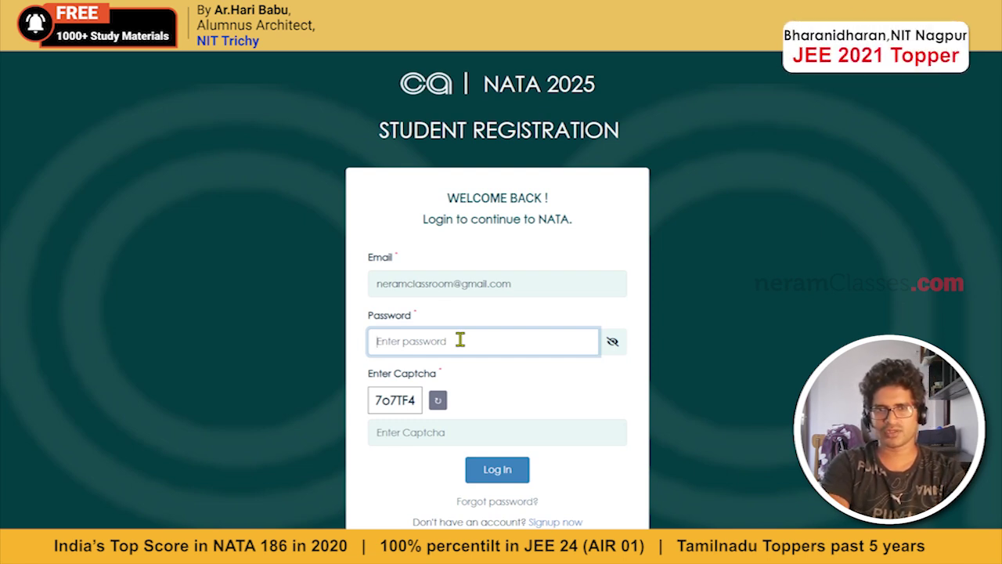
Step: Paste the saved password, enter the captcha, and log in to the new account
key(ctrl+v)
click(429, 424)
text(7)
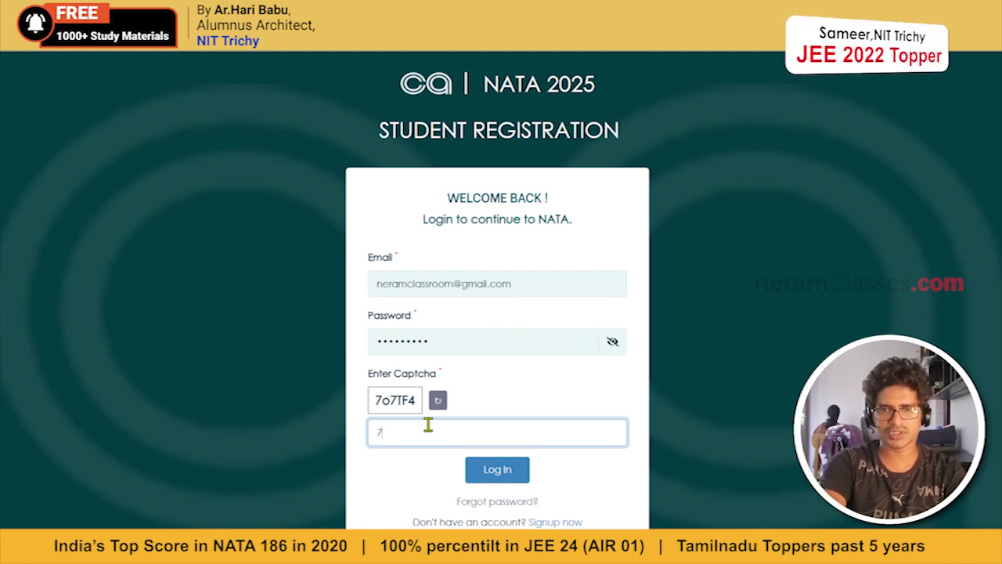
text(o7)
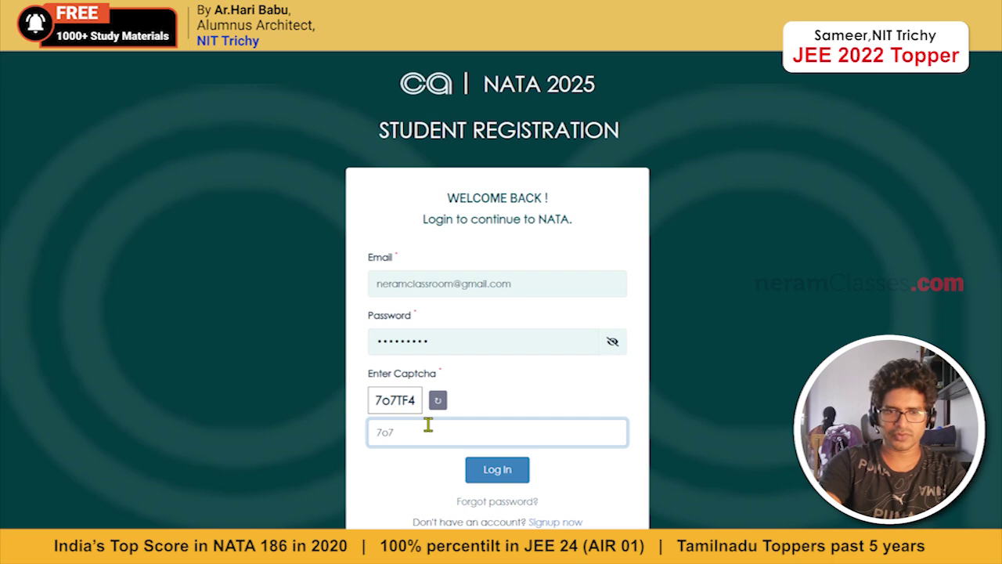
text(TF4)
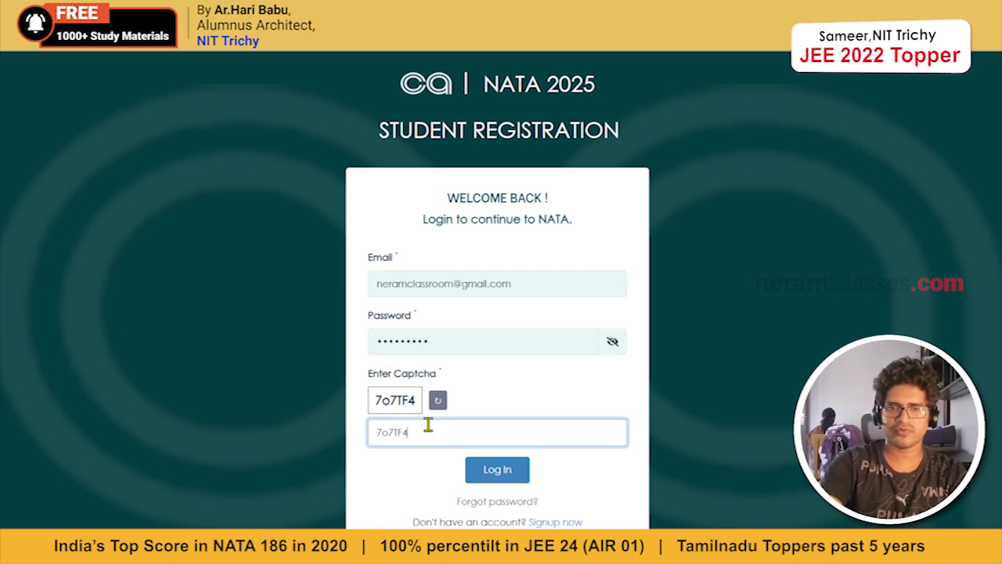
click(489, 471)
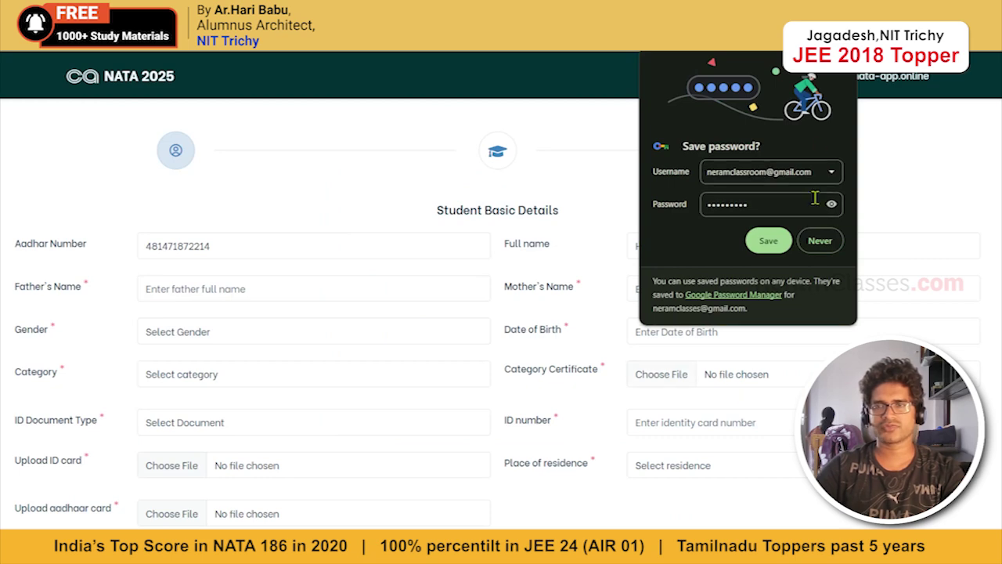
Step: Decline saving the password and enter the father's name in Student Basic Details
click(820, 240)
scroll(251, 242, down, 3)
scroll(274, 274, down, 3)
scroll(287, 291, up, 6)
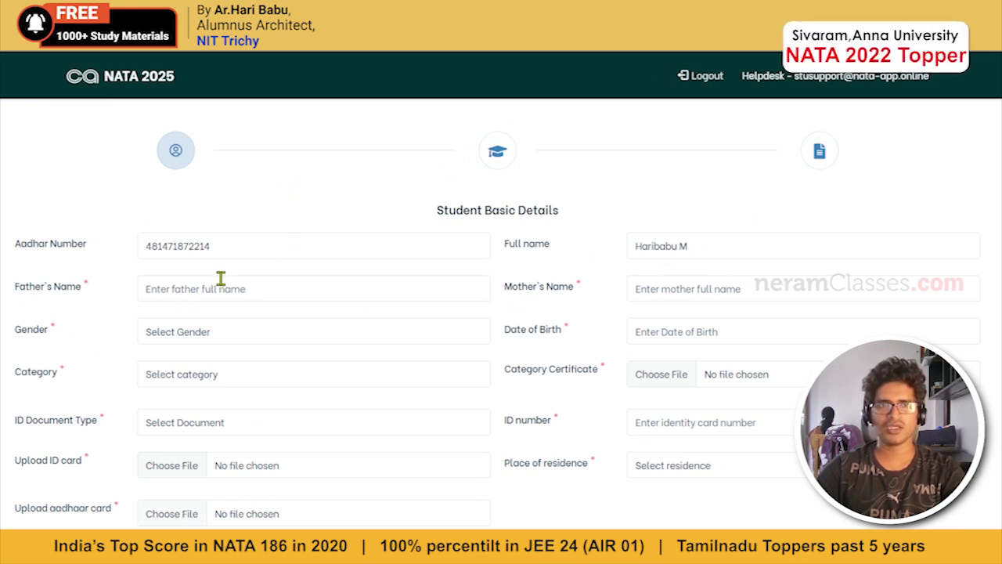
click(258, 291)
text(Manoharan)
Step: Enter the mother's name, set Gender to Male, and pick the date of birth
click(688, 293)
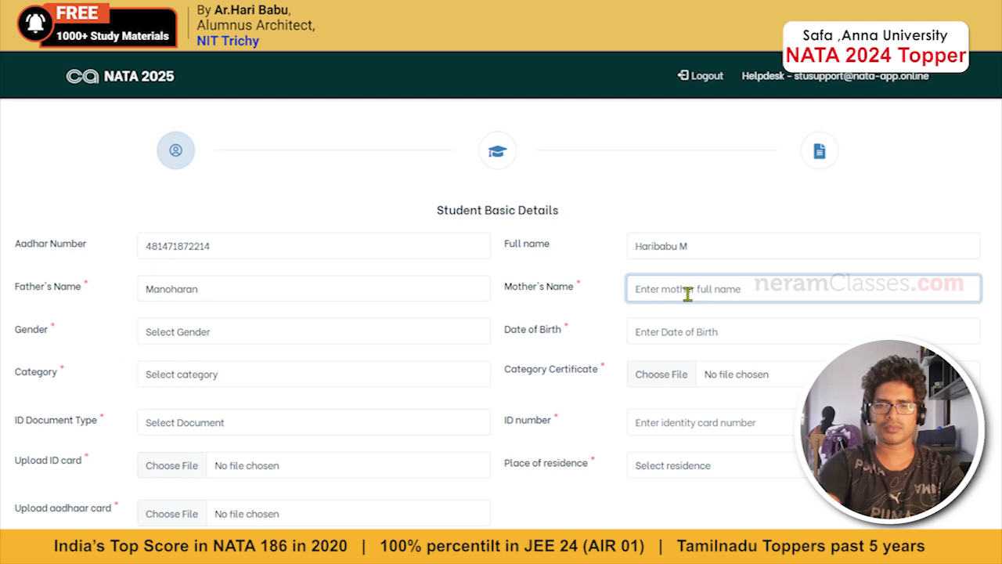
text(Padmavathy)
click(240, 332)
click(239, 373)
click(739, 336)
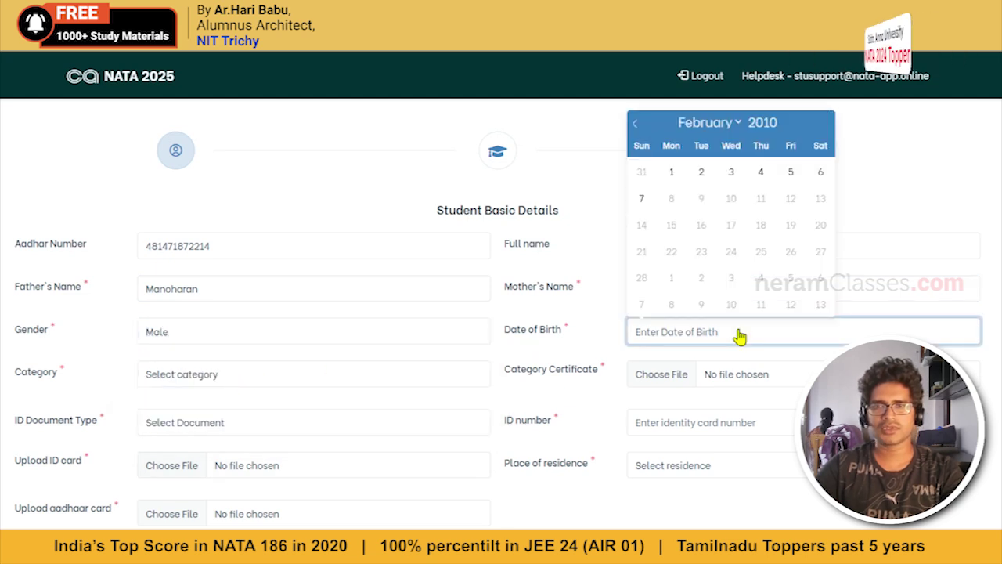
click(226, 376)
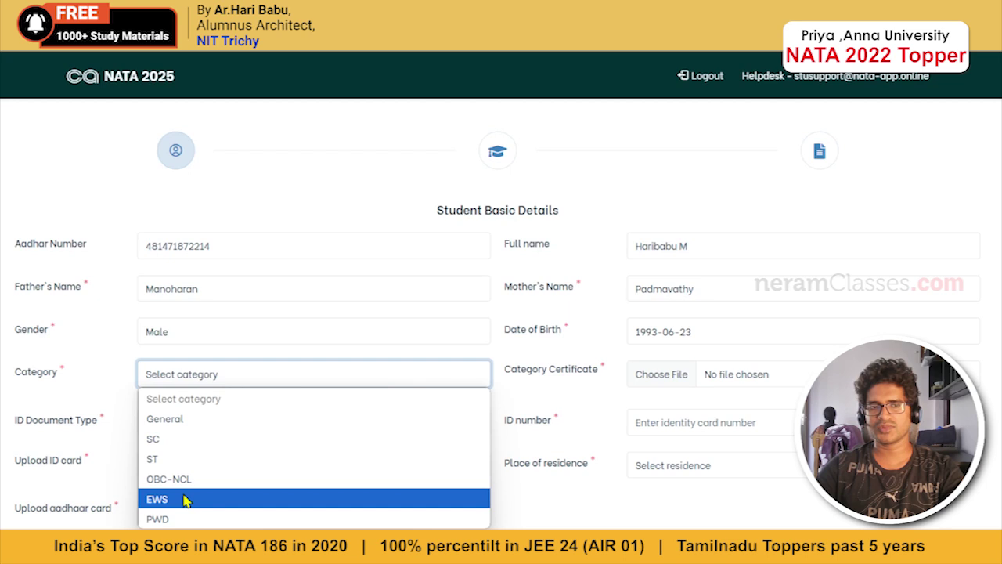
Step: Set Category to OBC-NCL, keep Aadhar card as ID document type and Urban as residence
click(187, 480)
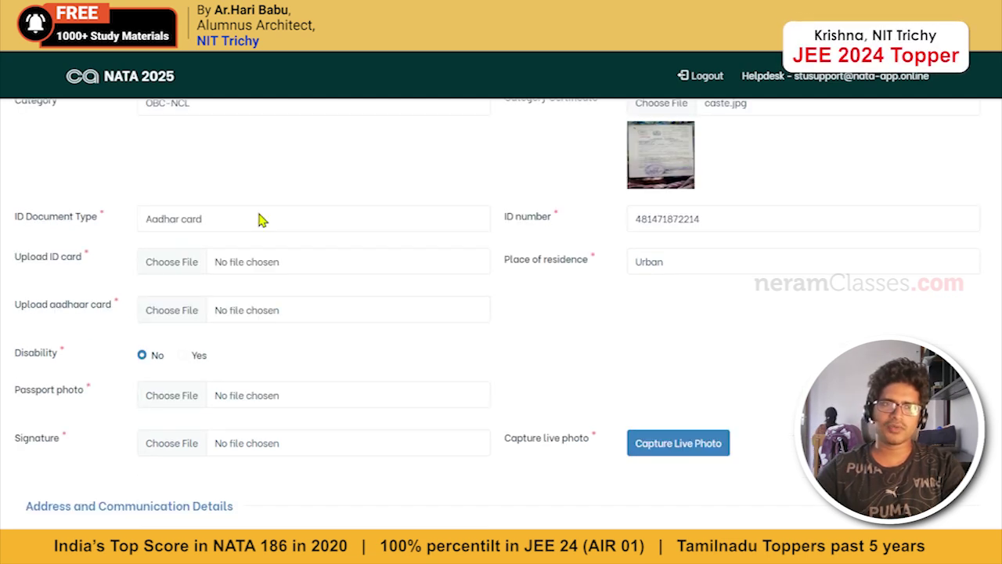
click(262, 221)
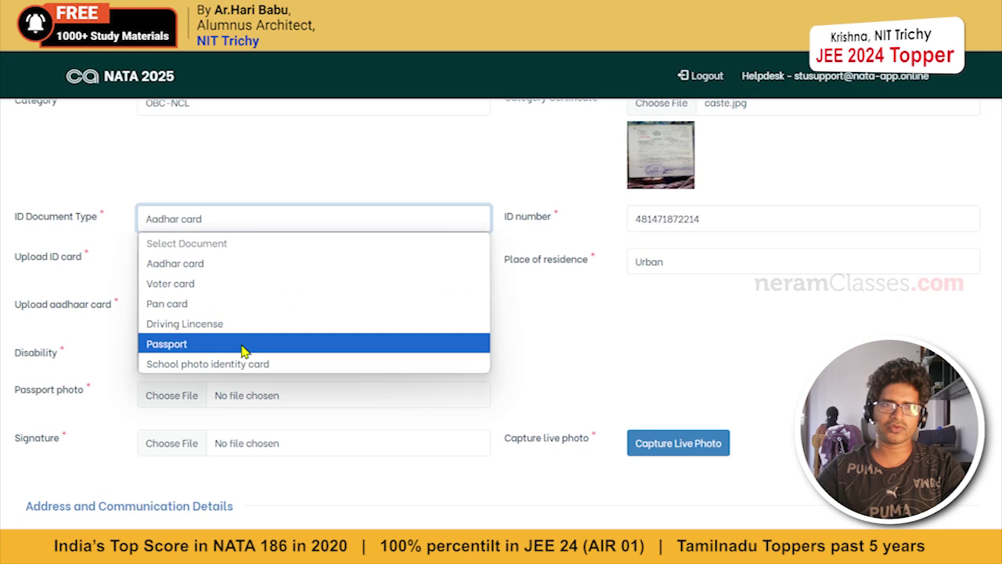
click(235, 266)
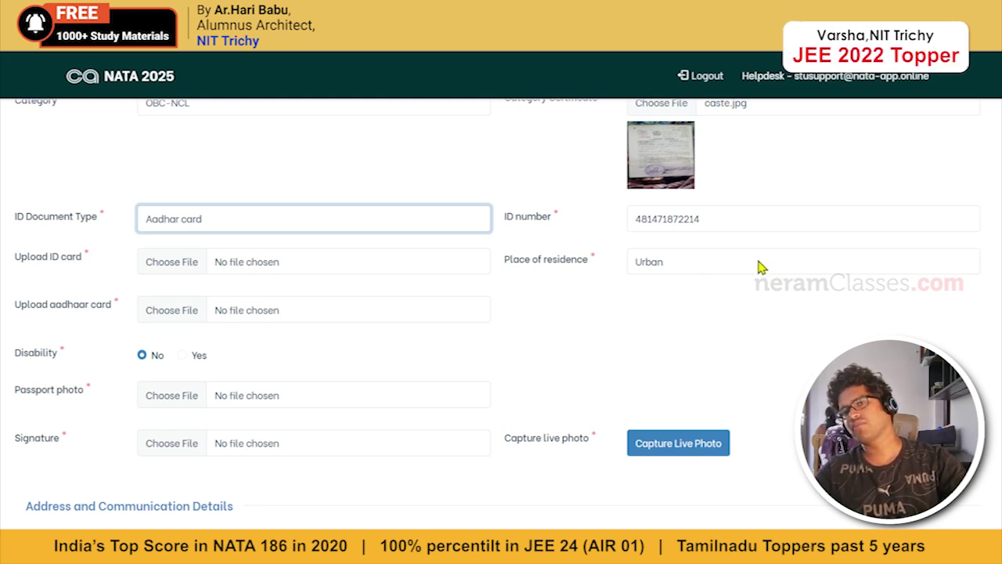
click(672, 268)
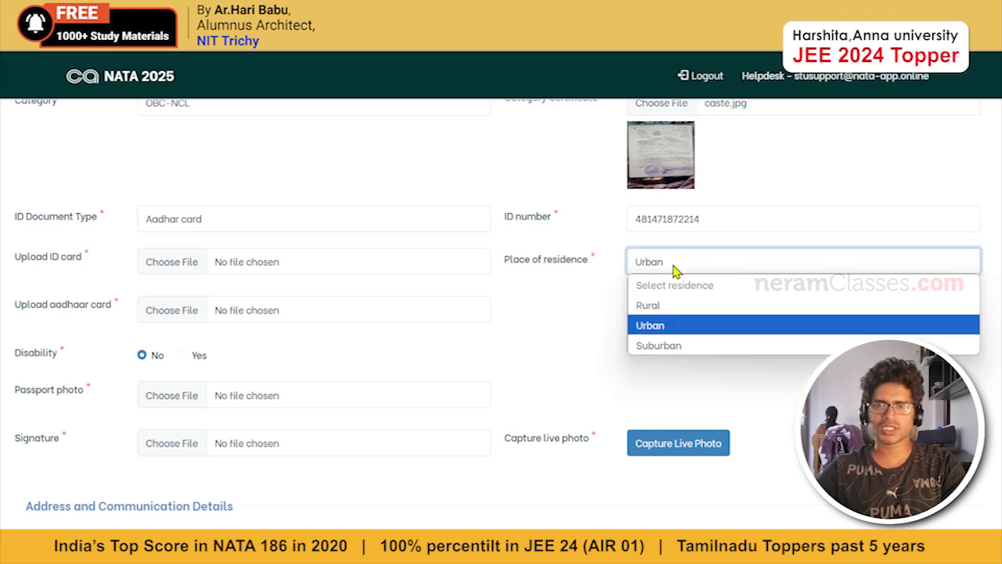
click(674, 269)
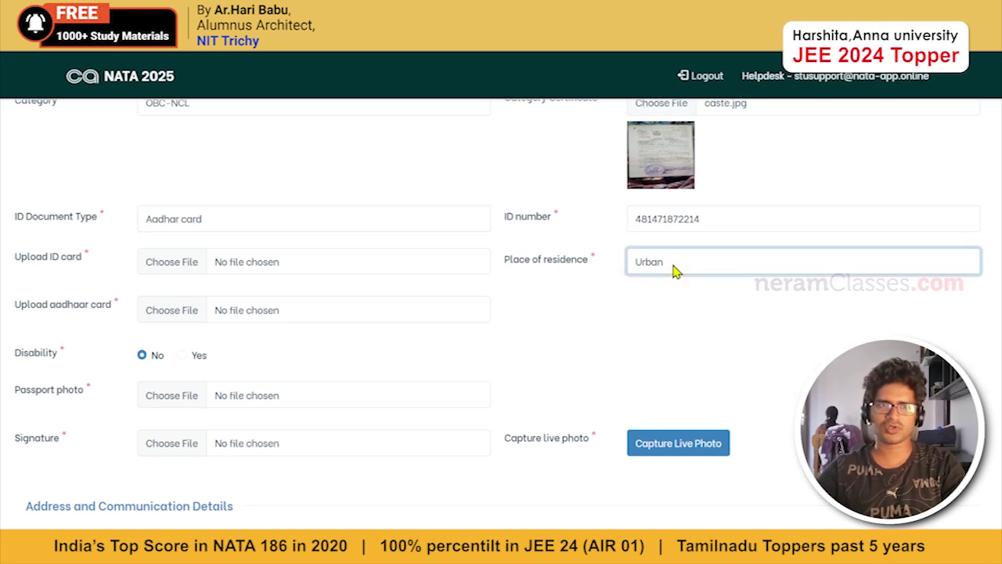
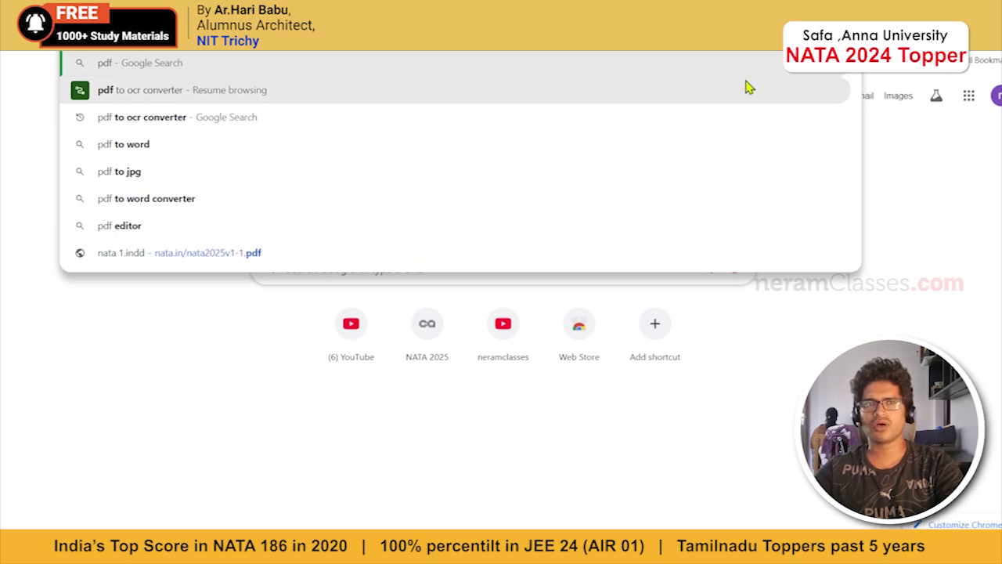
Step: Search for 'pdf to jpg' and open iLovePDF's PDF to JPG converter
text(to)
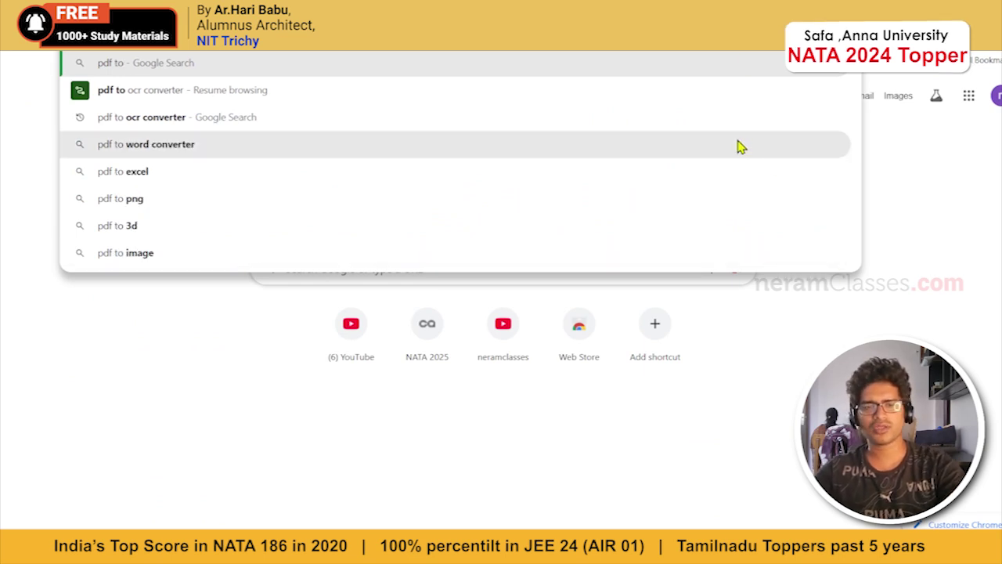
text( jpg)
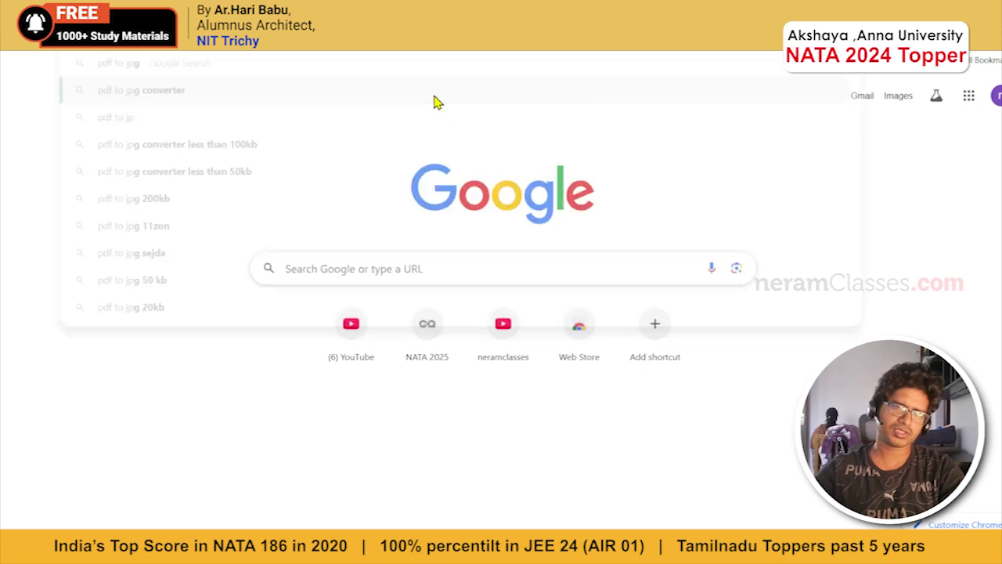
click(436, 97)
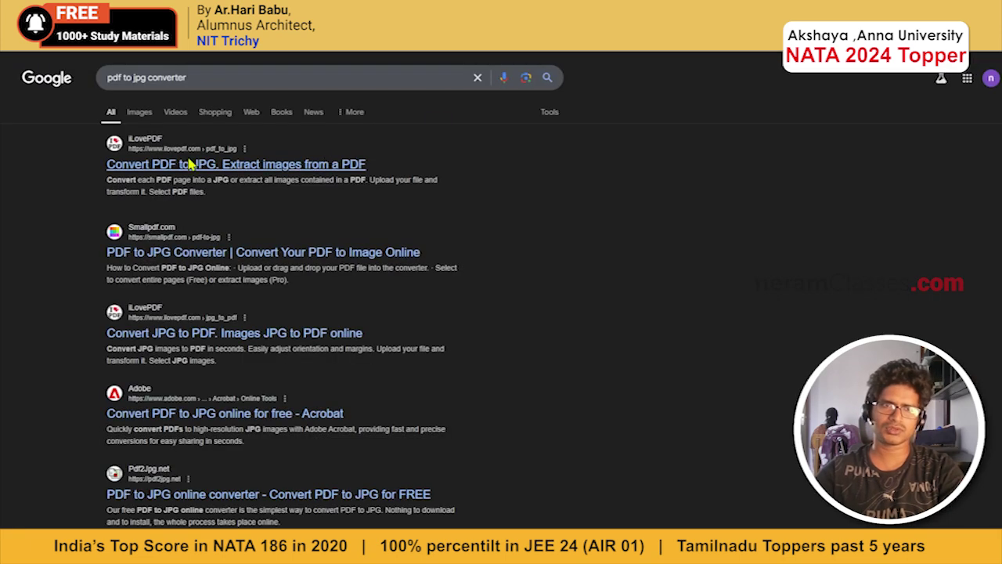
click(188, 162)
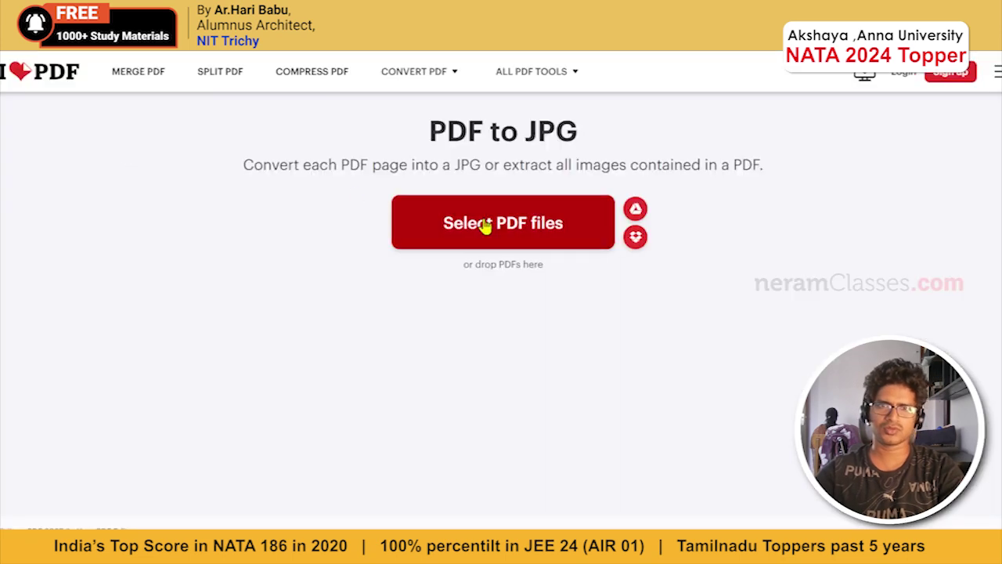
Step: Convert the Adra PDF to JPG images and download them
click(552, 222)
click(141, 127)
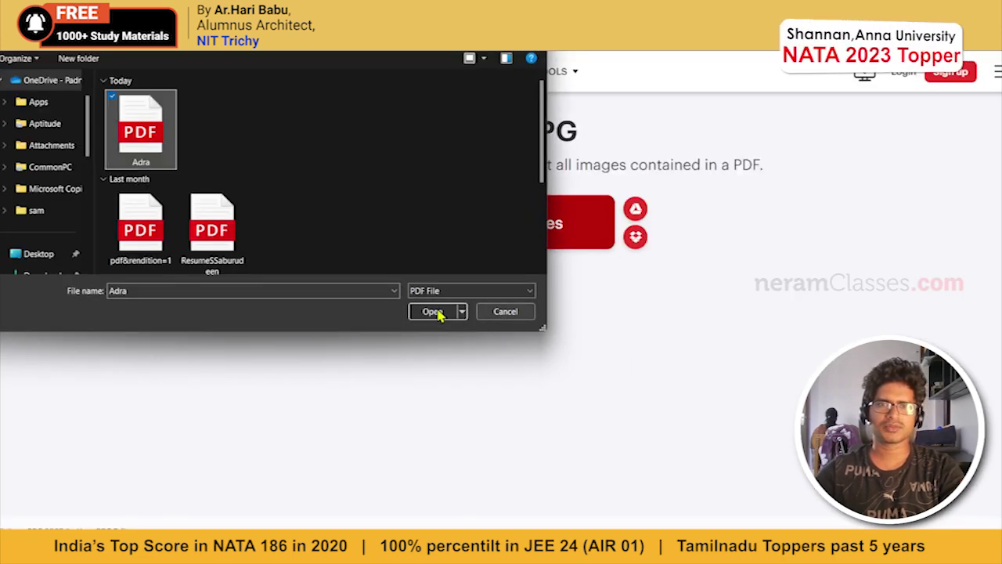
click(431, 313)
click(783, 503)
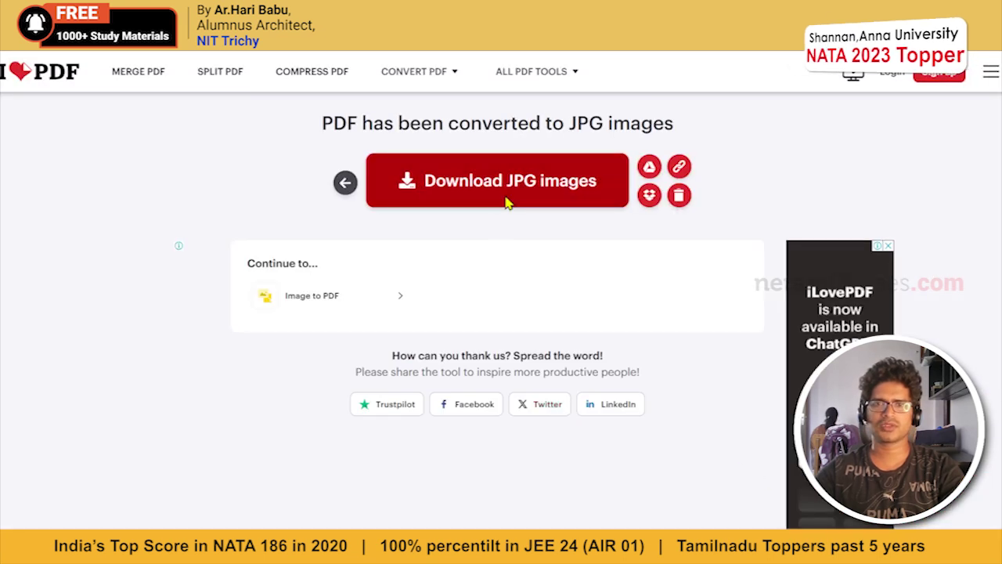
click(507, 202)
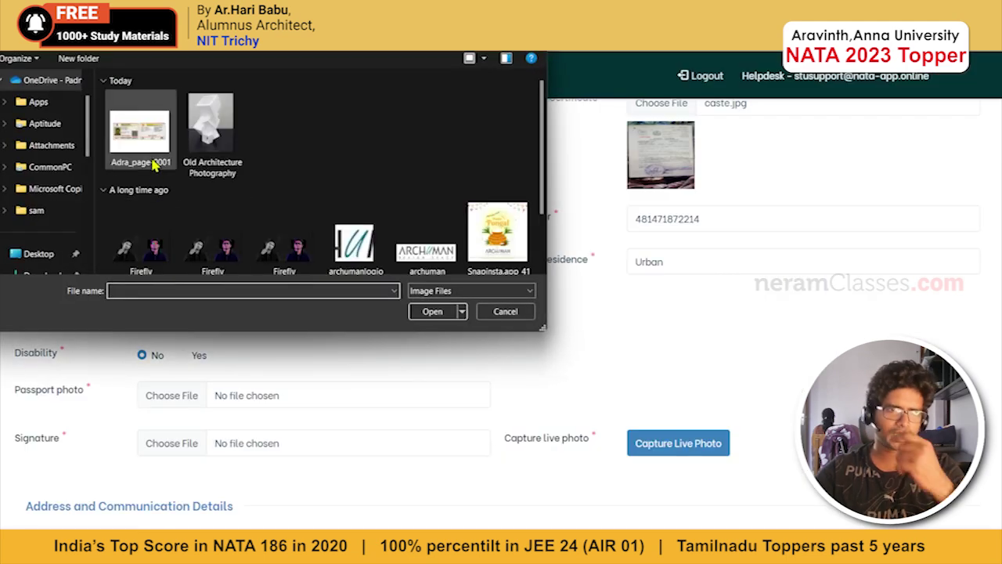
Step: Load Adra_page-0001.jpg into ReduceImages and resize it with the default settings
double_click(154, 164)
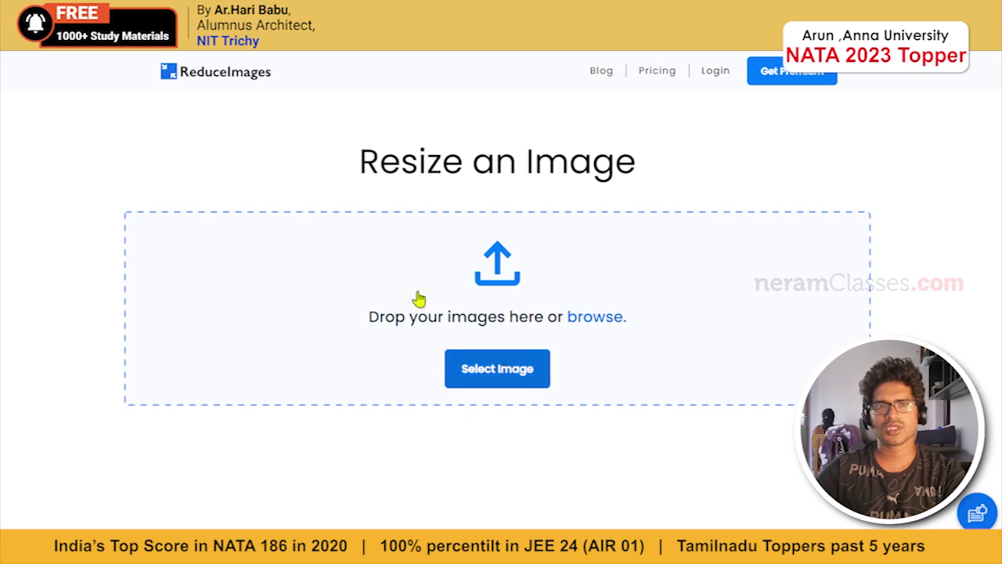
click(470, 367)
click(141, 129)
click(428, 316)
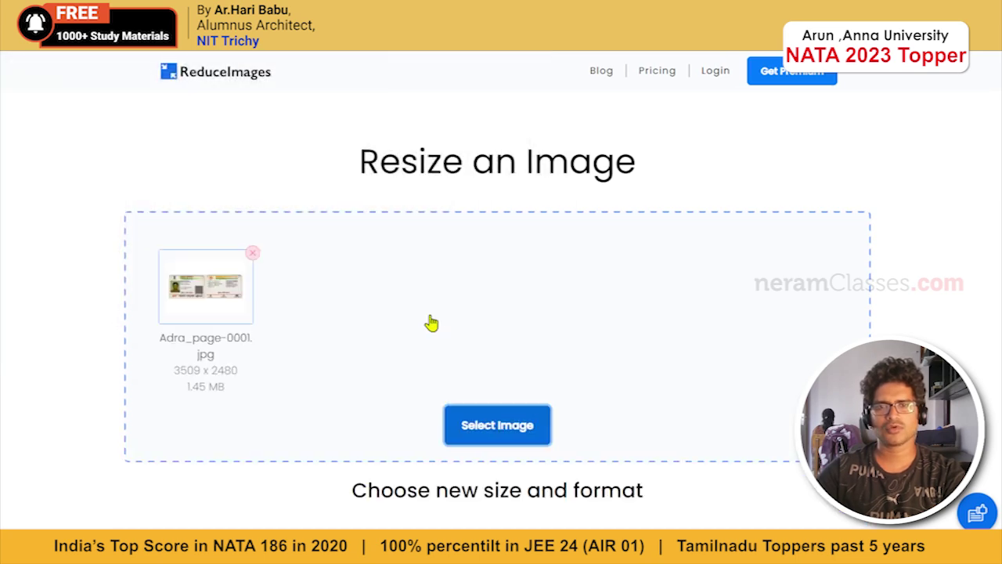
scroll(596, 358, down, 4)
scroll(455, 264, down, 1)
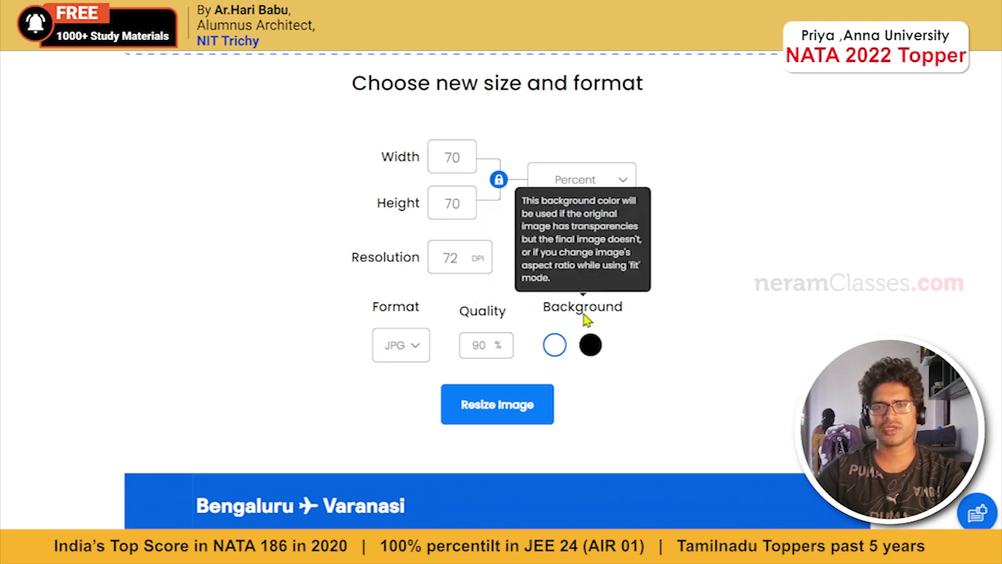
click(547, 414)
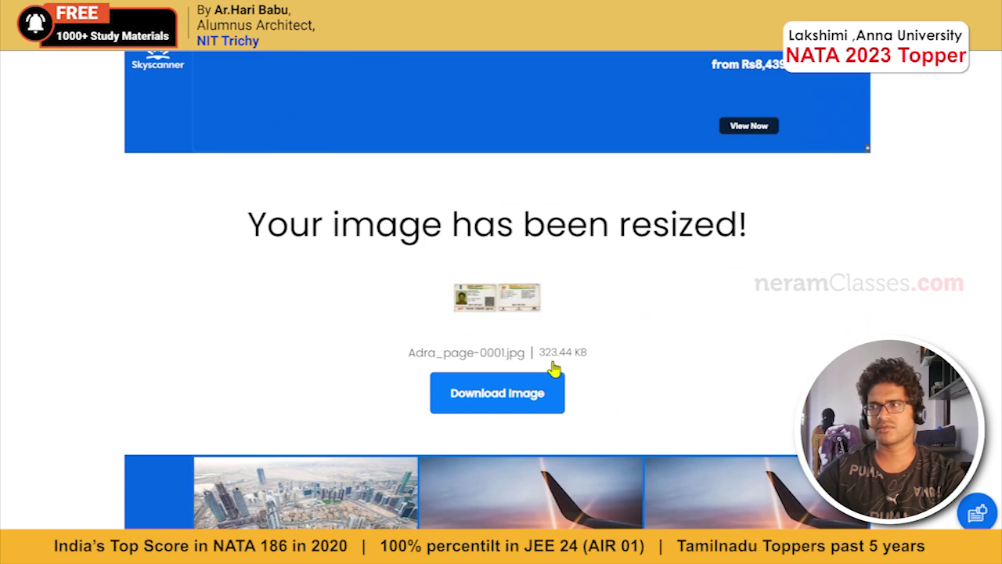
Step: Resize the image to 60 percent width and download the 259.09 KB copy
scroll(553, 368, up, 6)
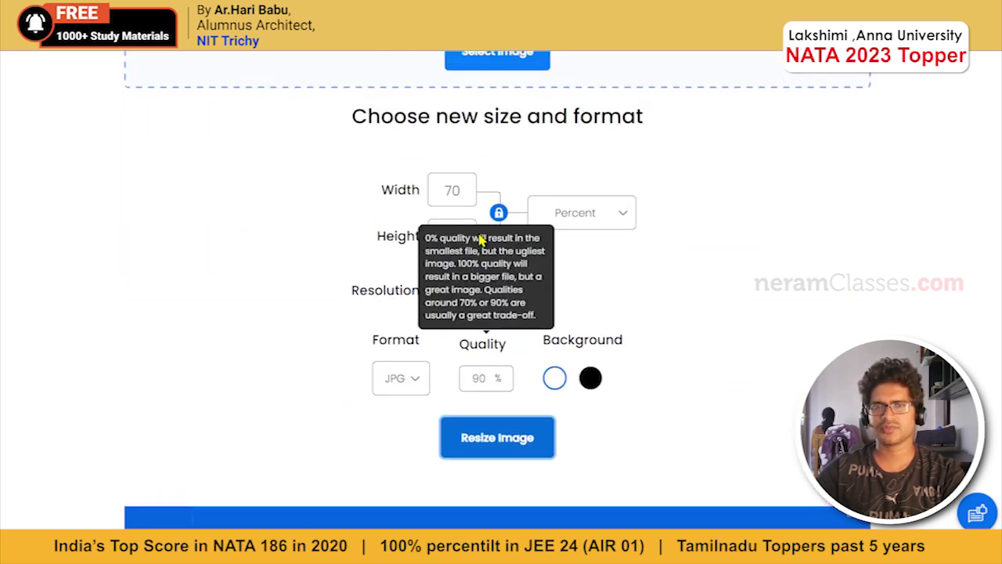
double_click(470, 193)
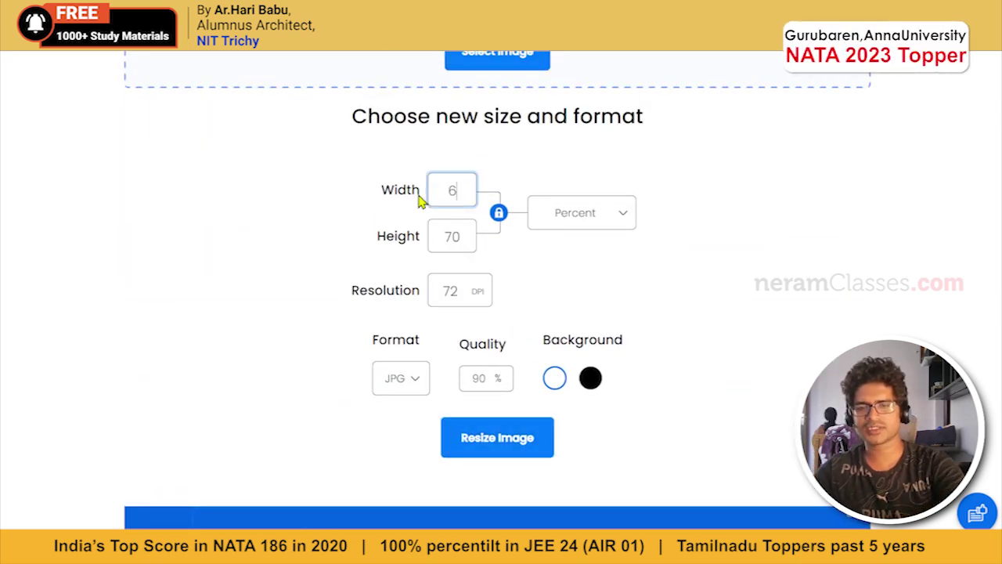
text(60)
click(513, 443)
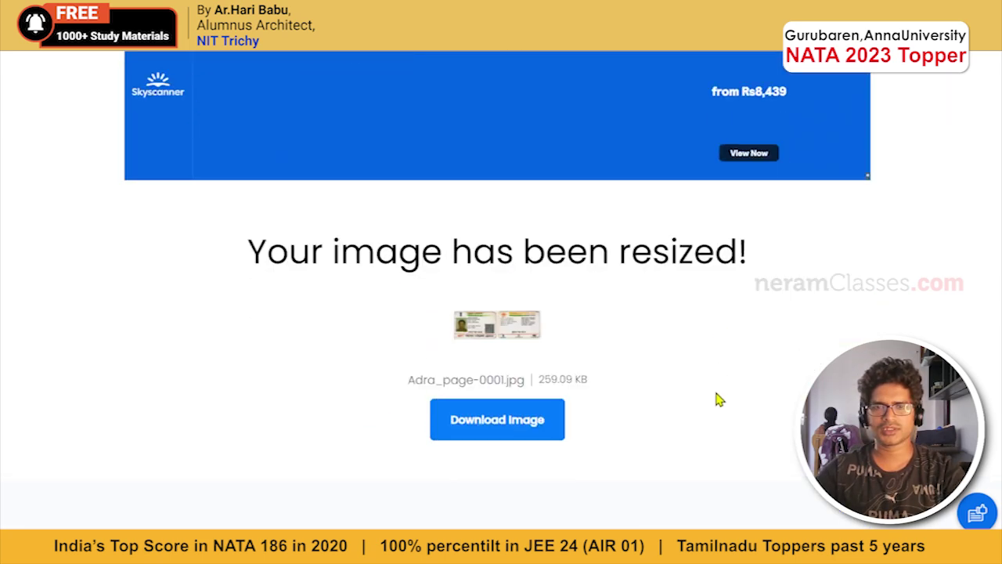
click(513, 409)
Step: Show the downloaded image in its folder and start renaming it
click(925, 102)
click(155, 189)
text(a)
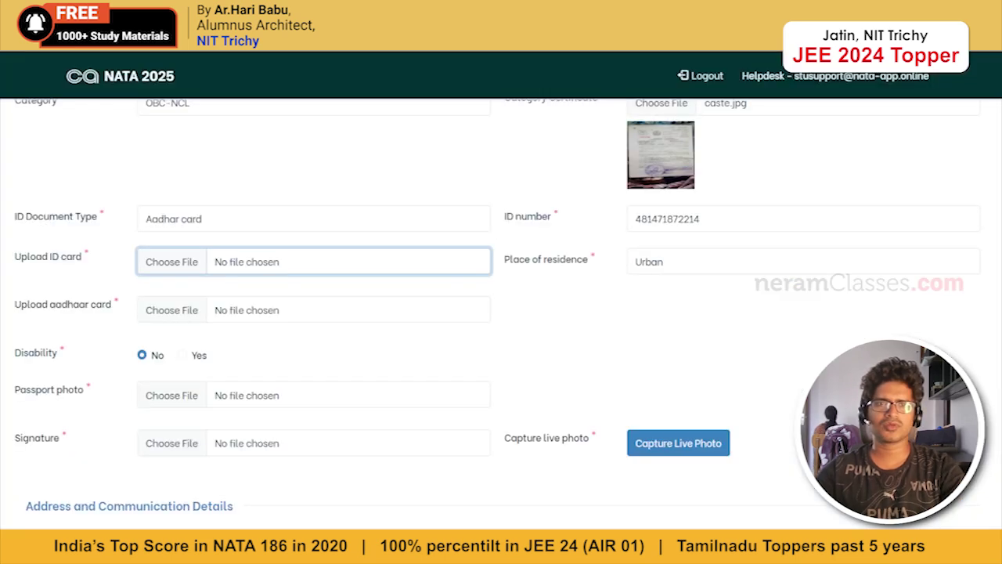
Step: Attach ara.jpg as both the ID card and the Aadhaar card uploads
click(181, 273)
click(138, 153)
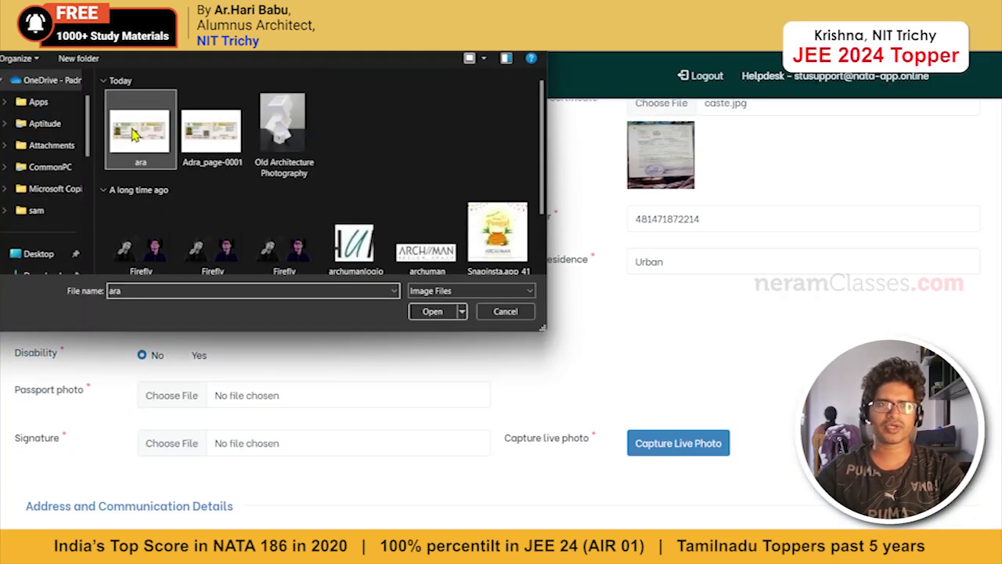
click(430, 312)
click(185, 380)
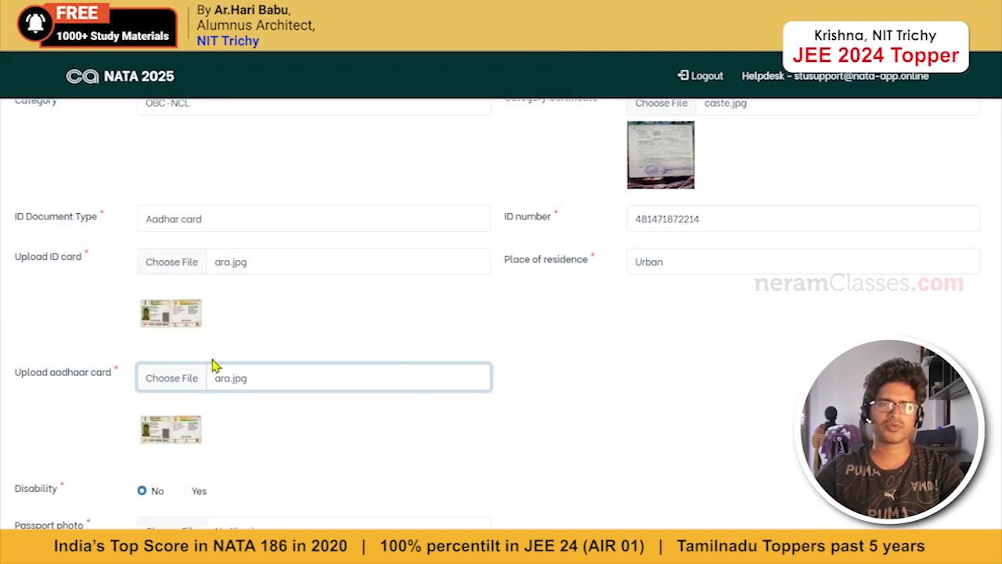
scroll(212, 365, down, 3)
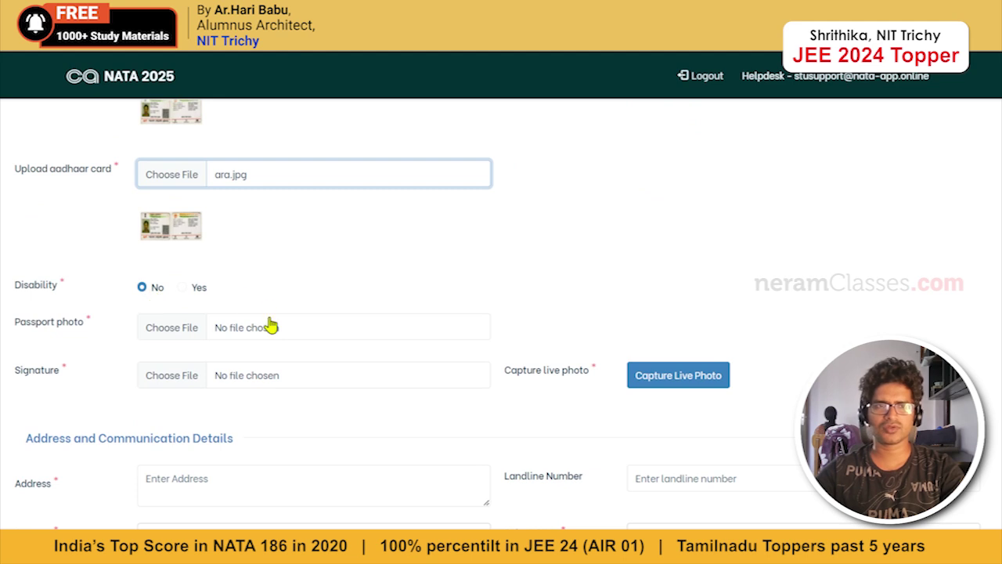
scroll(258, 317, down, 1)
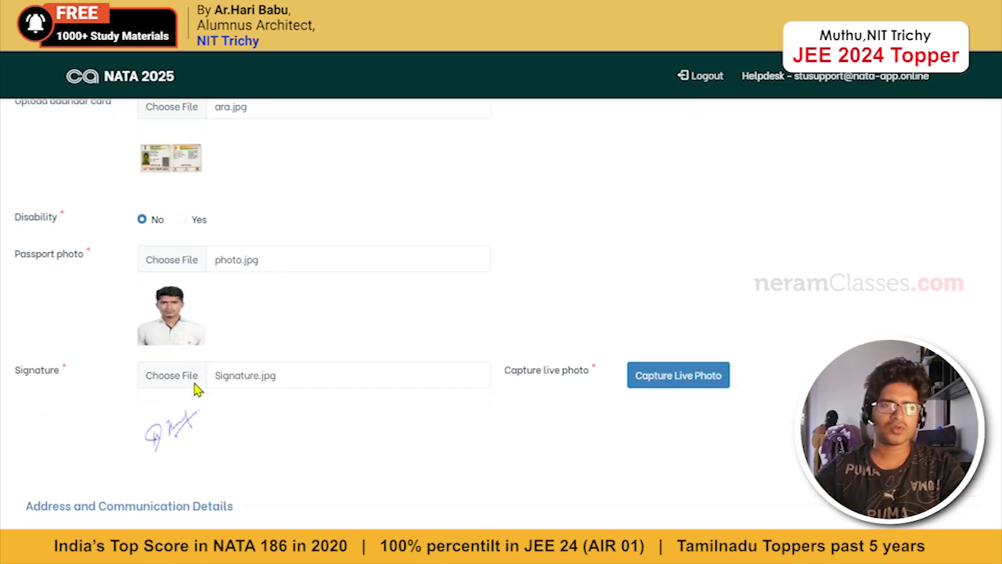
Step: Attach photo.jpg as the passport photo and Signature.jpg as the signature
click(168, 266)
click(432, 312)
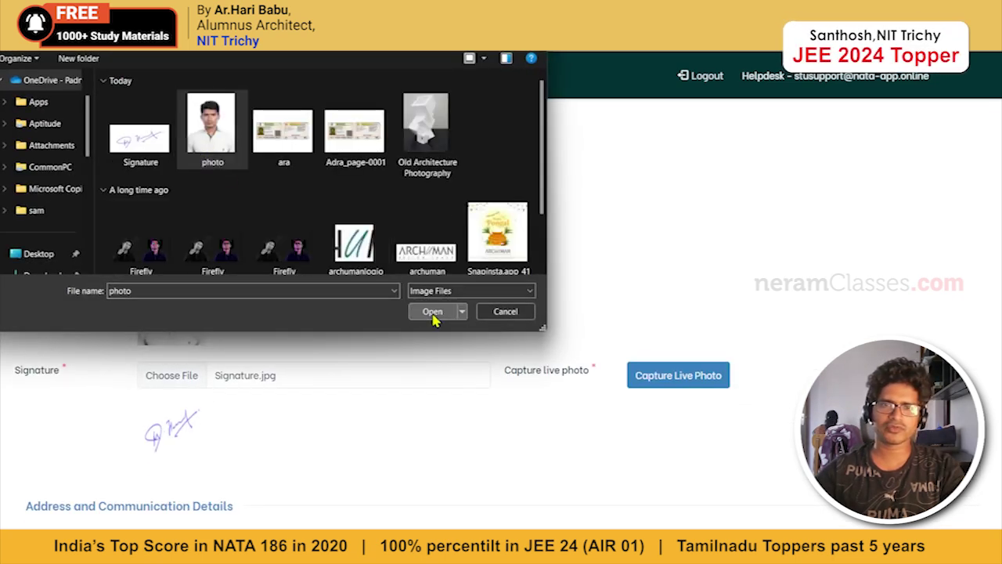
click(168, 377)
click(134, 147)
click(433, 312)
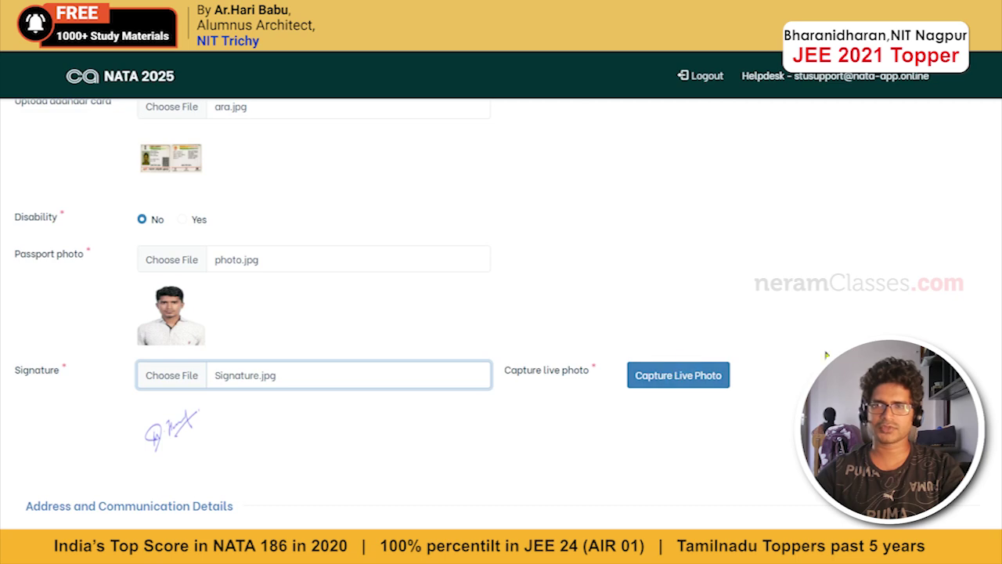
Step: Capture a live webcam photo after allowing camera access, and confirm the Captured! dialog
click(680, 379)
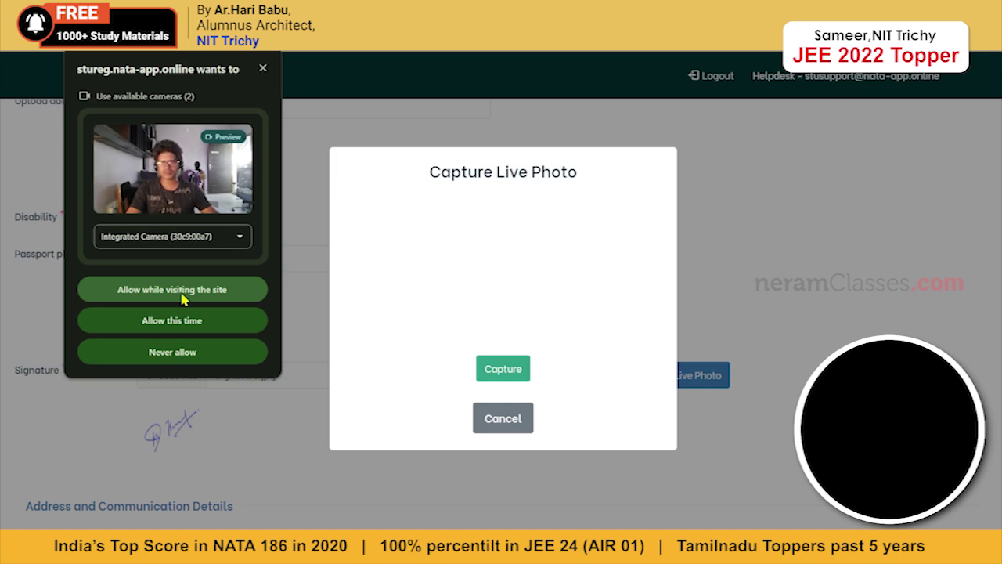
click(181, 292)
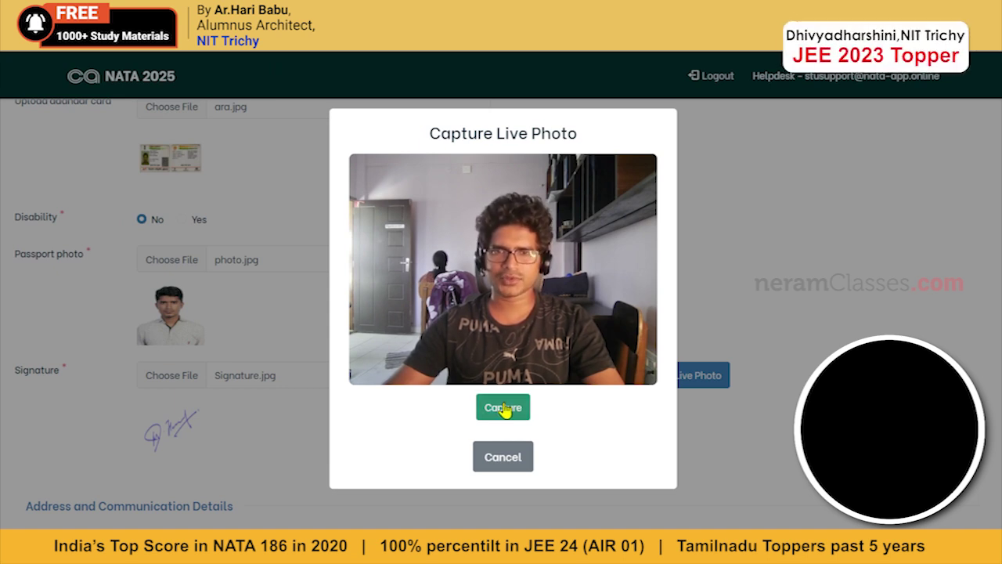
click(504, 408)
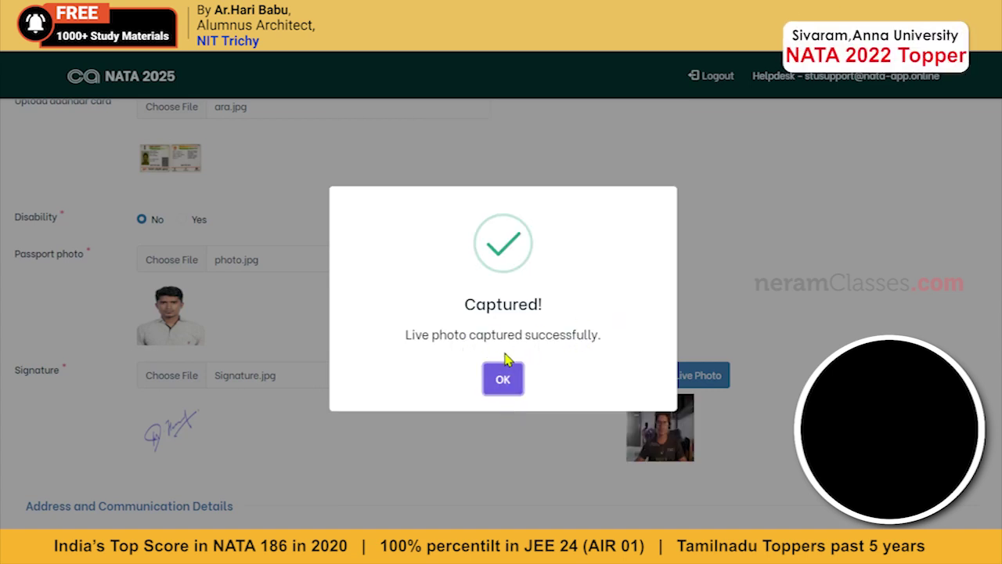
click(503, 379)
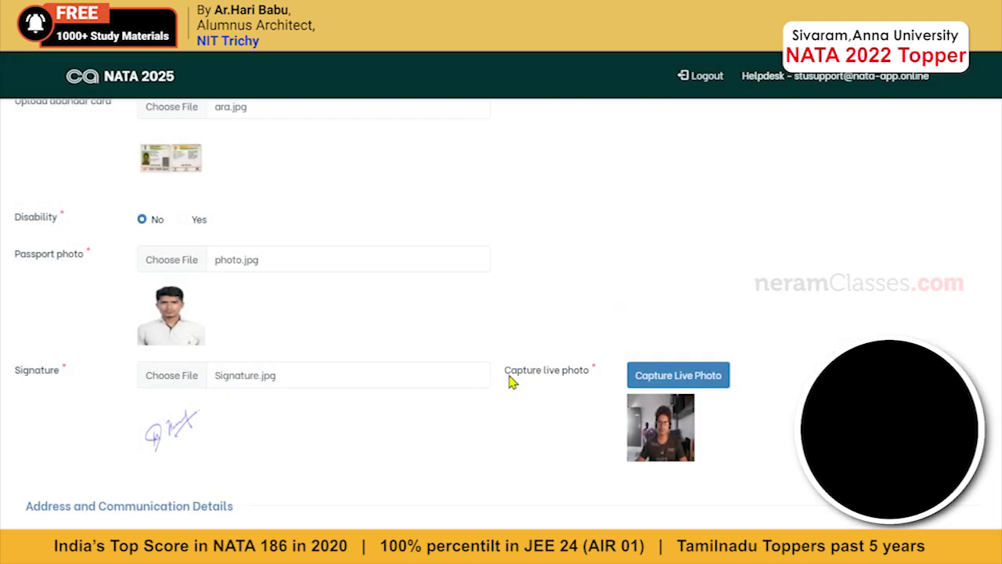
scroll(515, 381, down, 3)
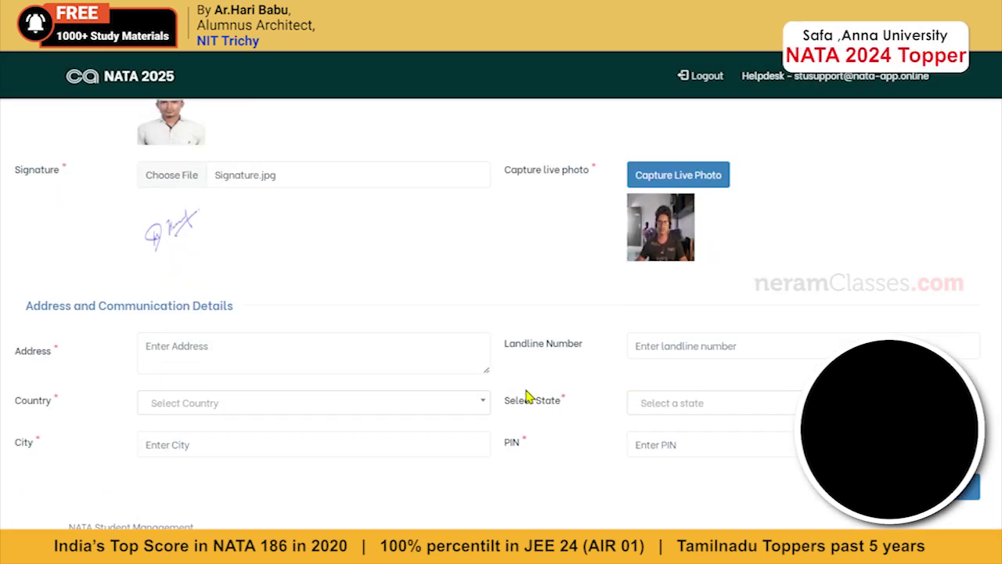
Step: Enter the street address and select India as the country
click(249, 354)
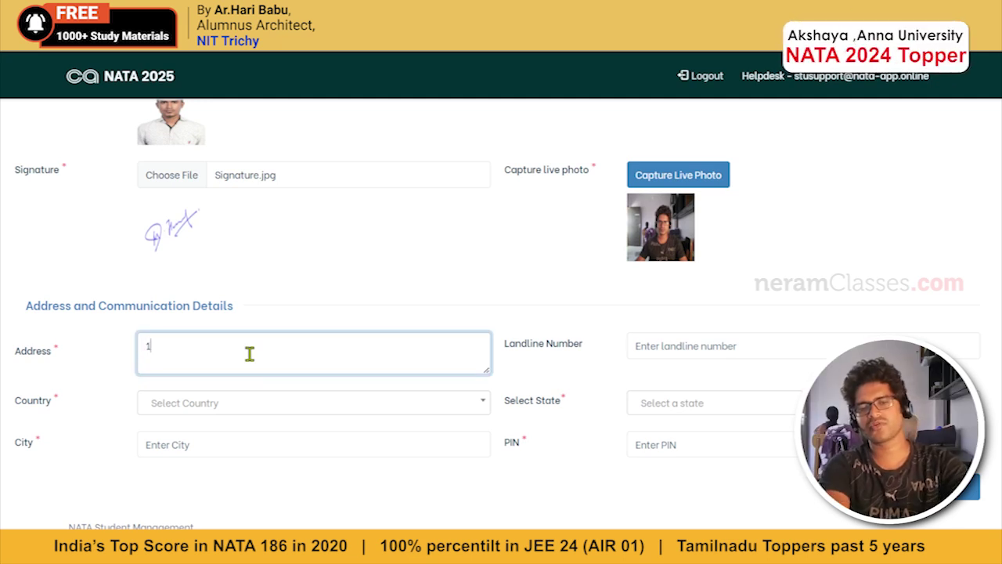
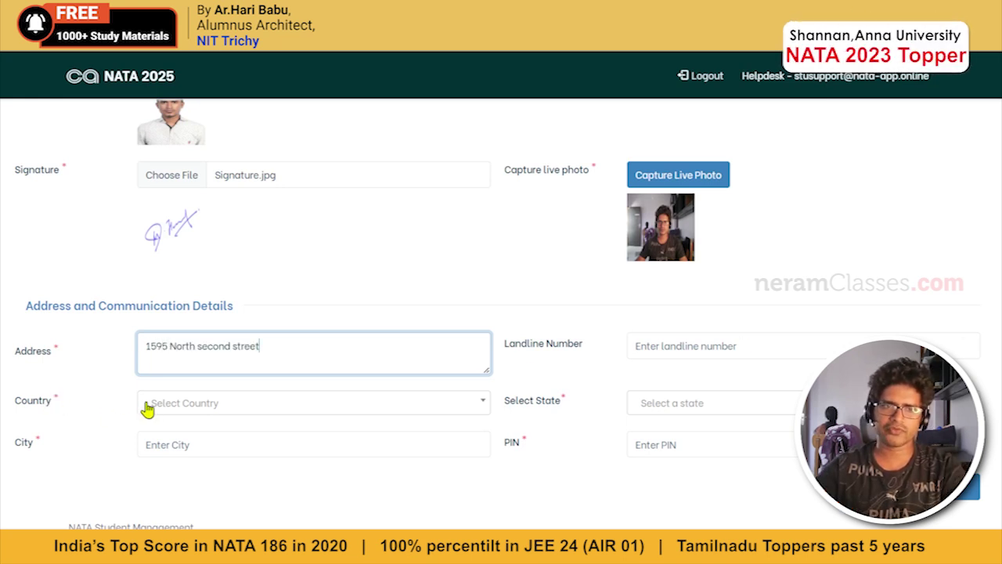
click(185, 404)
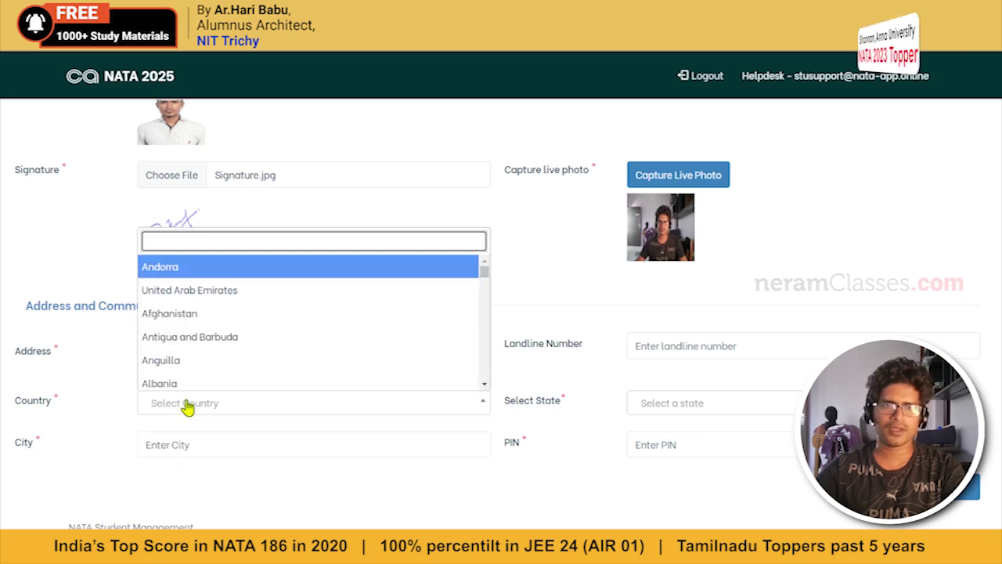
scroll(212, 329, up, 3)
scroll(224, 331, down, 3)
text(ind)
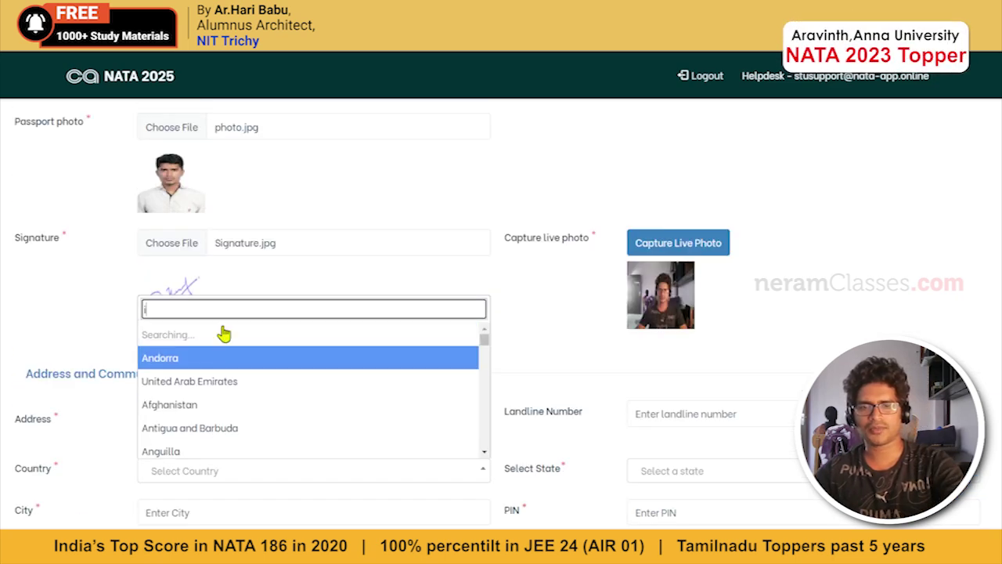
key(Return)
scroll(606, 409, down, 1)
Step: Set state Tamil Nadu, city Pudukkottai, PIN 622001, save, and decline Chrome's address saving
click(691, 406)
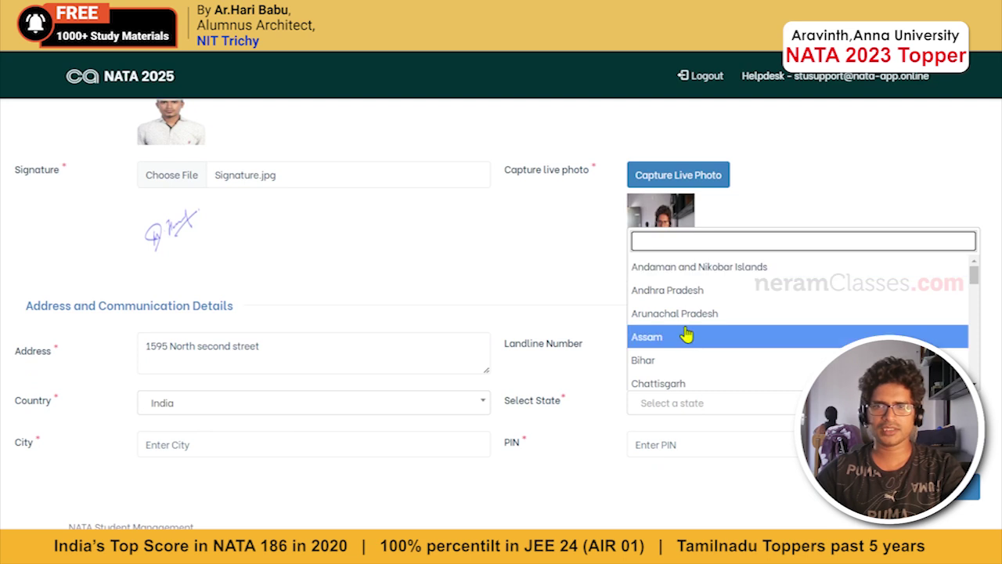
text(tamil)
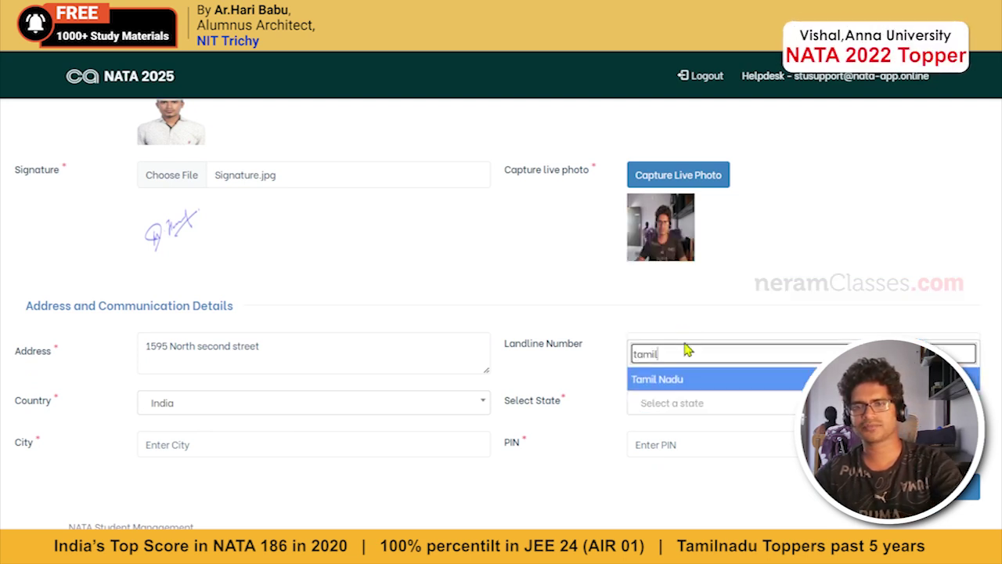
key(Return)
click(263, 453)
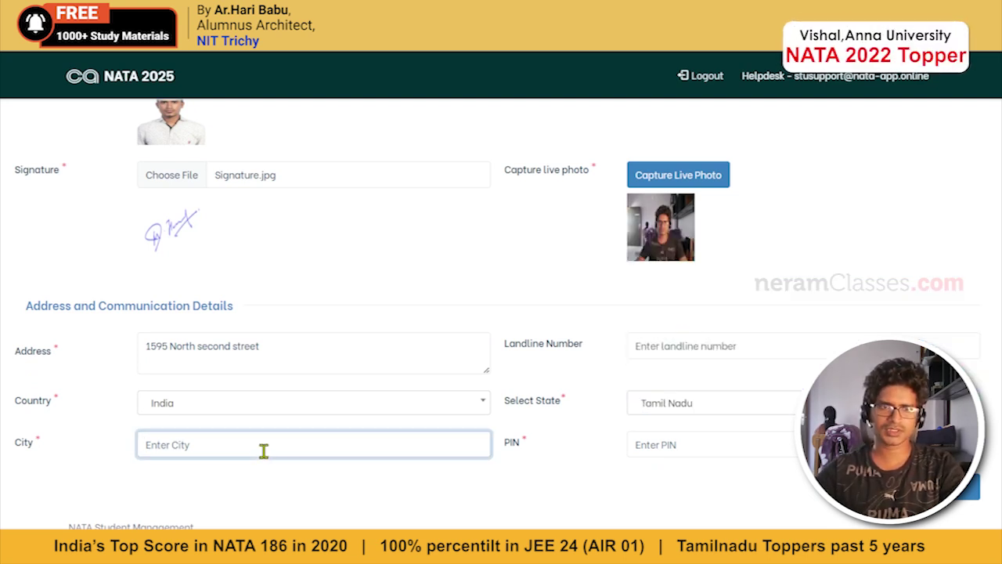
text(Pudukkottai)
click(664, 444)
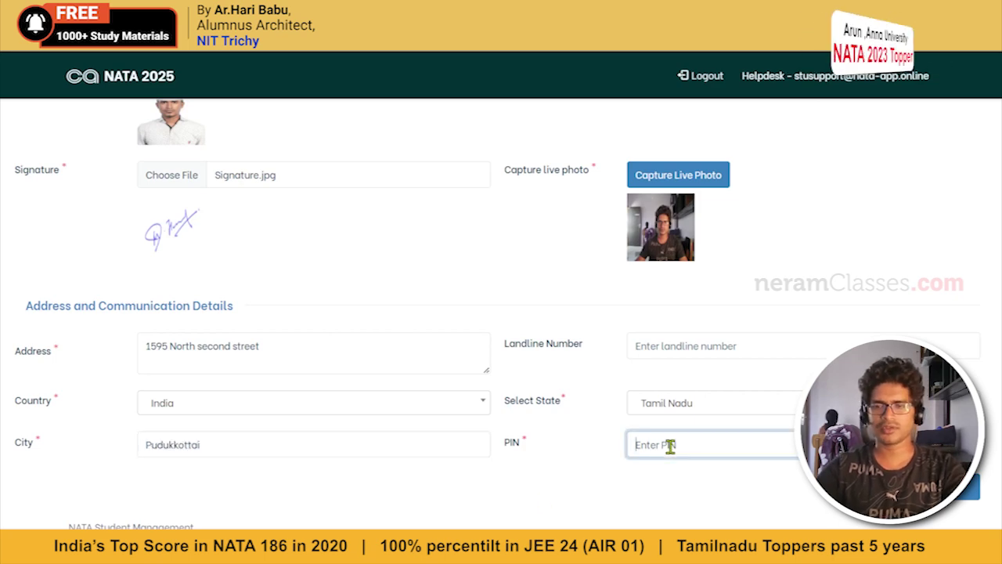
text(622001)
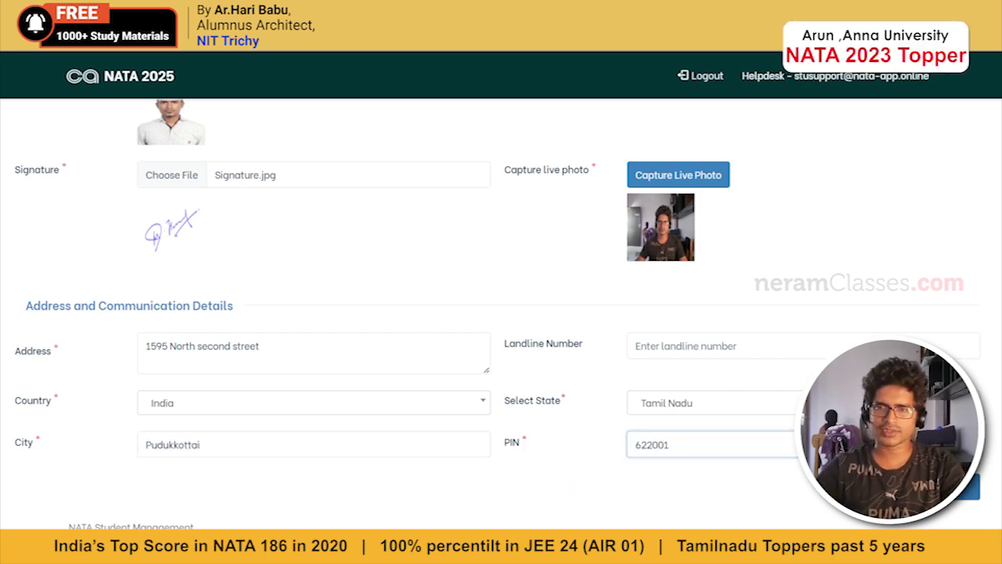
key(Return)
click(834, 266)
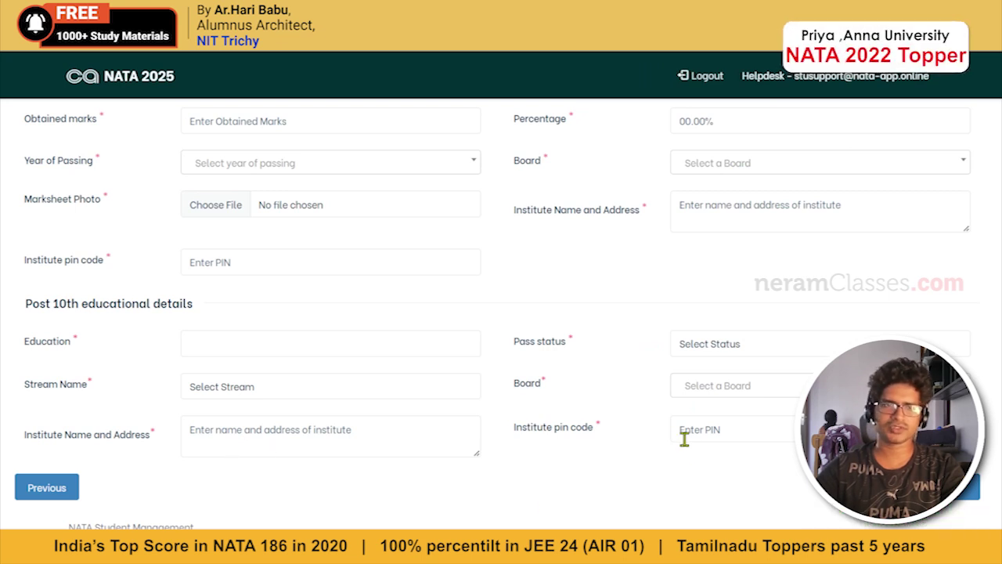
Step: Scroll to the Class 10 section and place the cursor in the 10th Seat No. field
scroll(373, 381, up, 3)
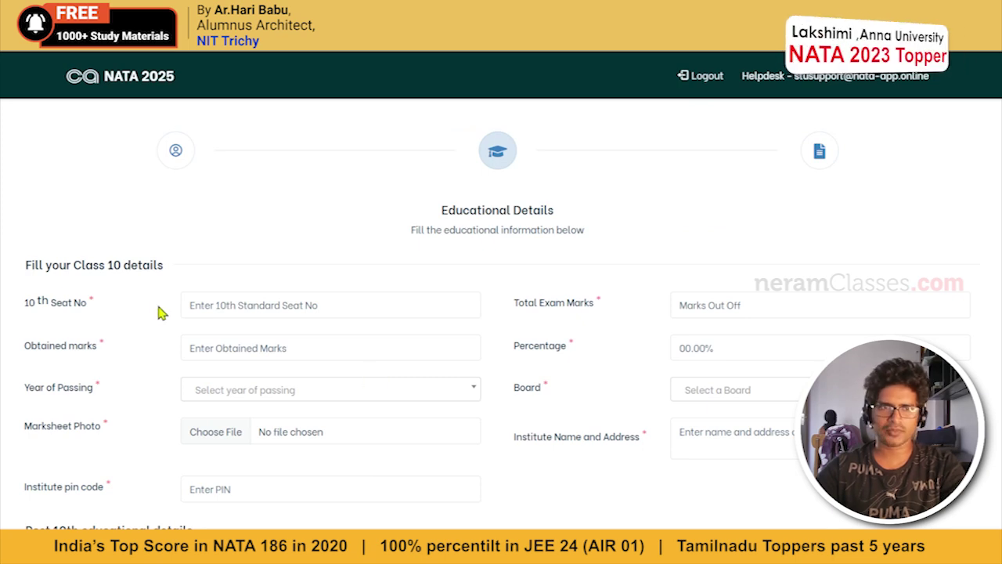
scroll(141, 300, down, 1)
scroll(239, 327, down, 2)
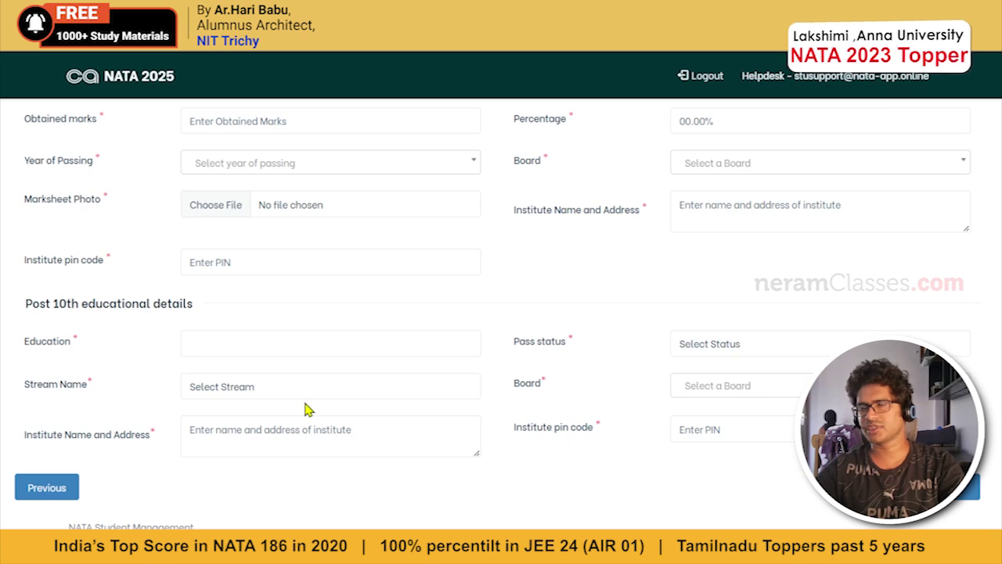
scroll(307, 392, up, 2)
click(263, 217)
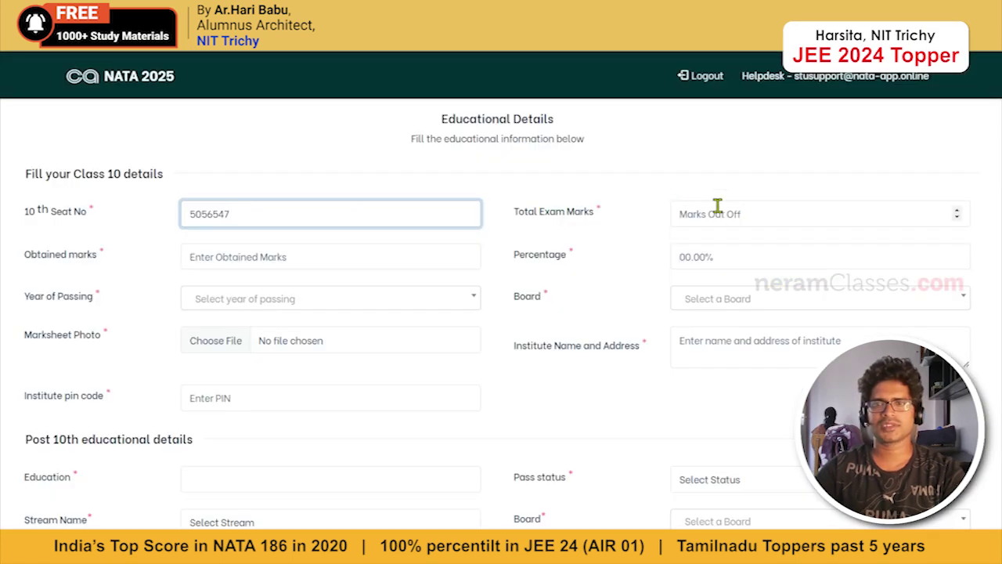
Step: Enter Class 10 total marks 500 and obtained marks 436, giving 87.20 percent
click(719, 216)
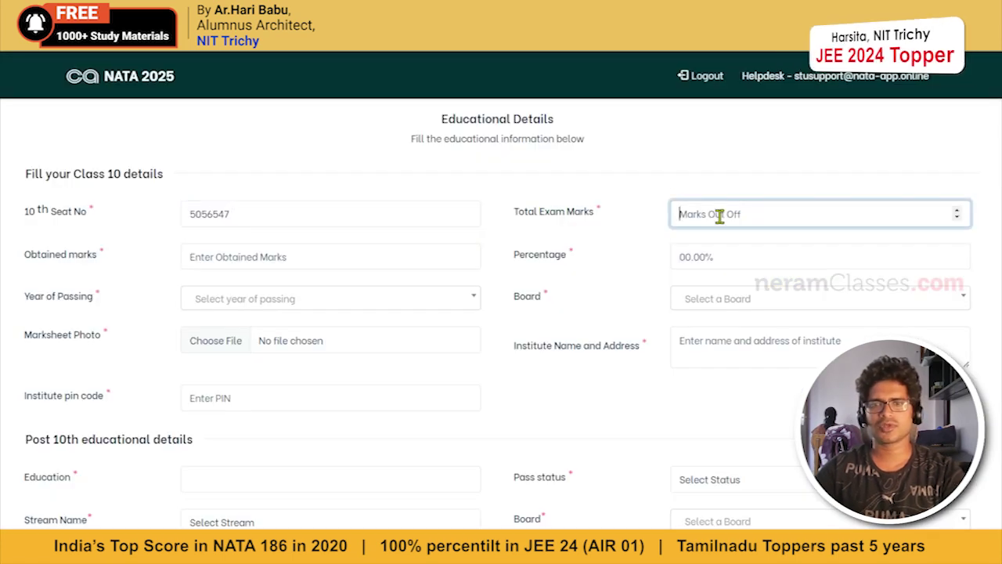
text(500)
click(374, 258)
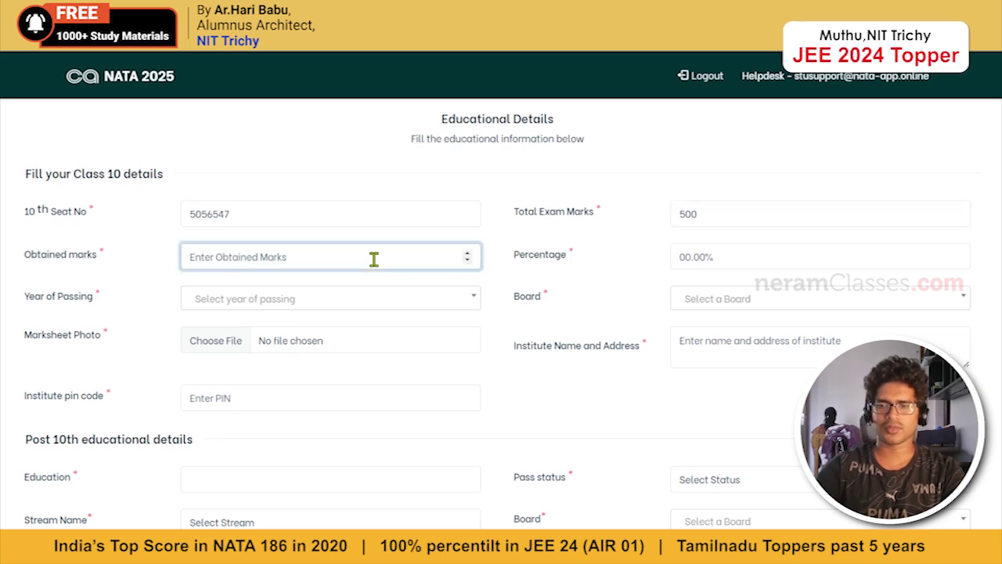
text(436)
click(483, 292)
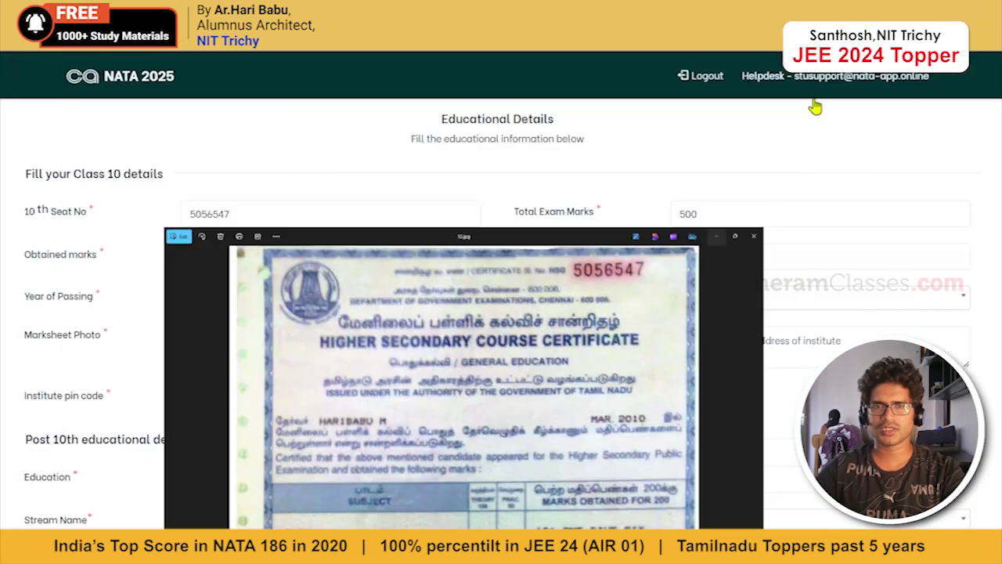
Step: Set the year of passing to 2010 and the board to Tamil Nadu Board of Secondary Education
click(329, 299)
scroll(324, 423, down, 1)
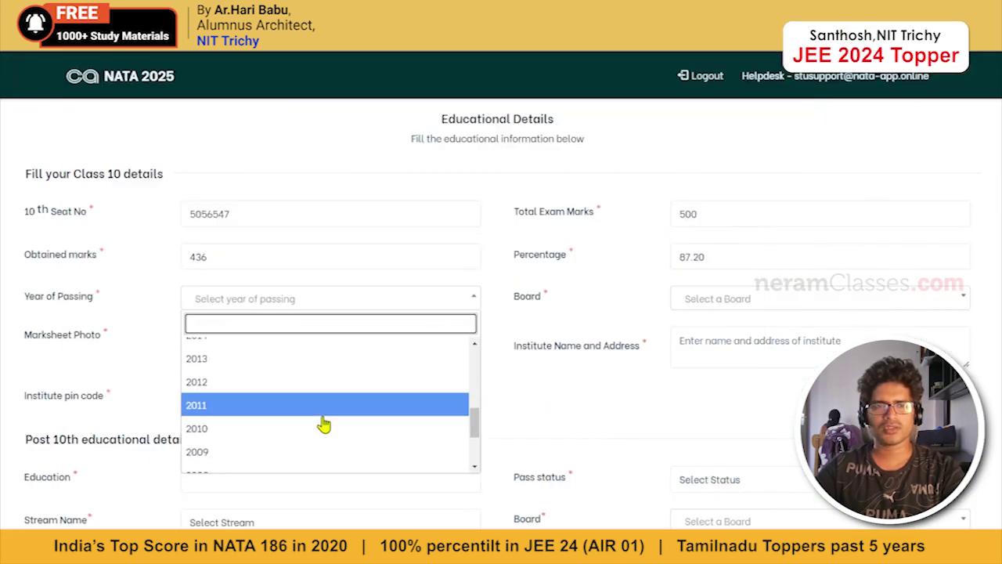
click(319, 429)
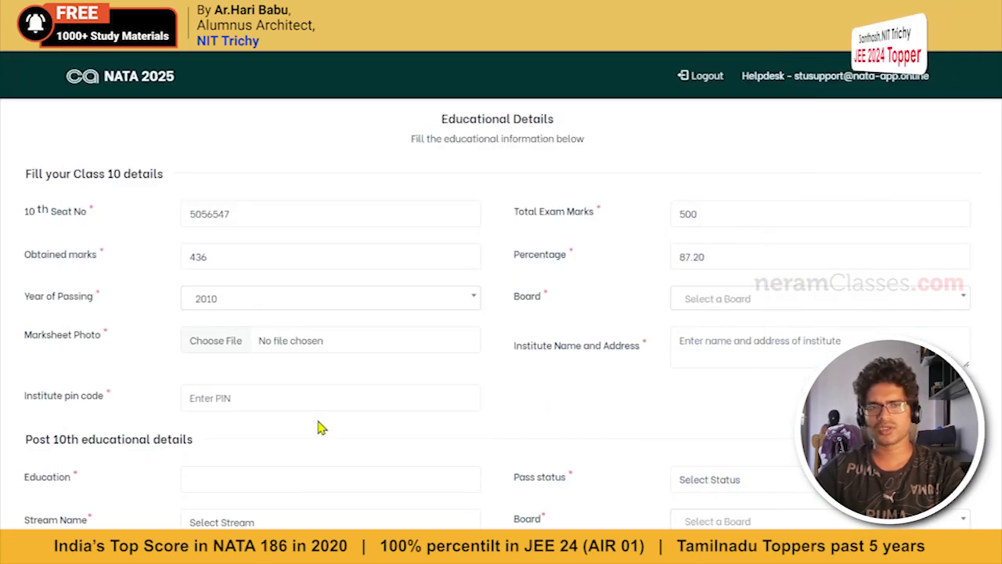
click(723, 299)
text(tamilna)
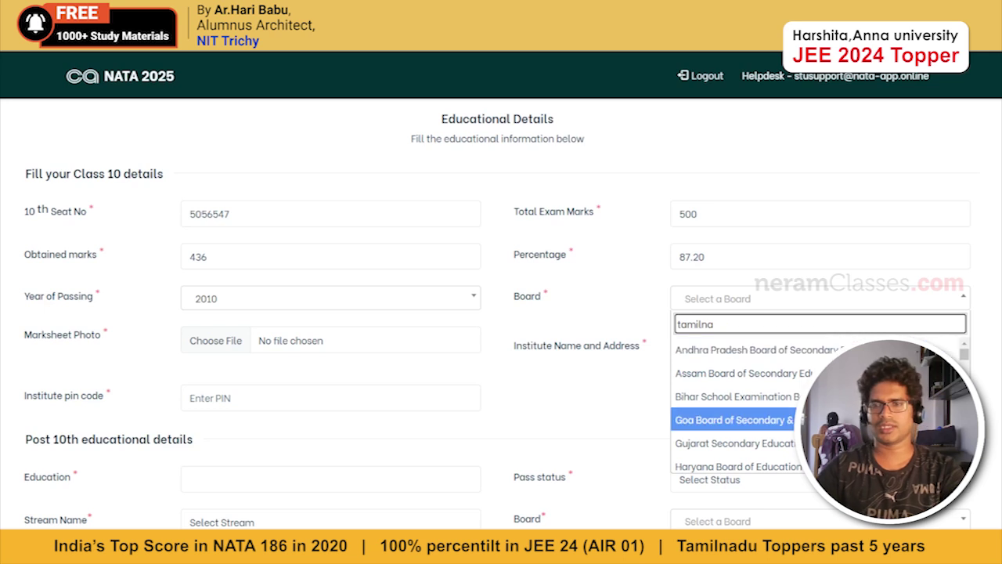
scroll(736, 407, down, 5)
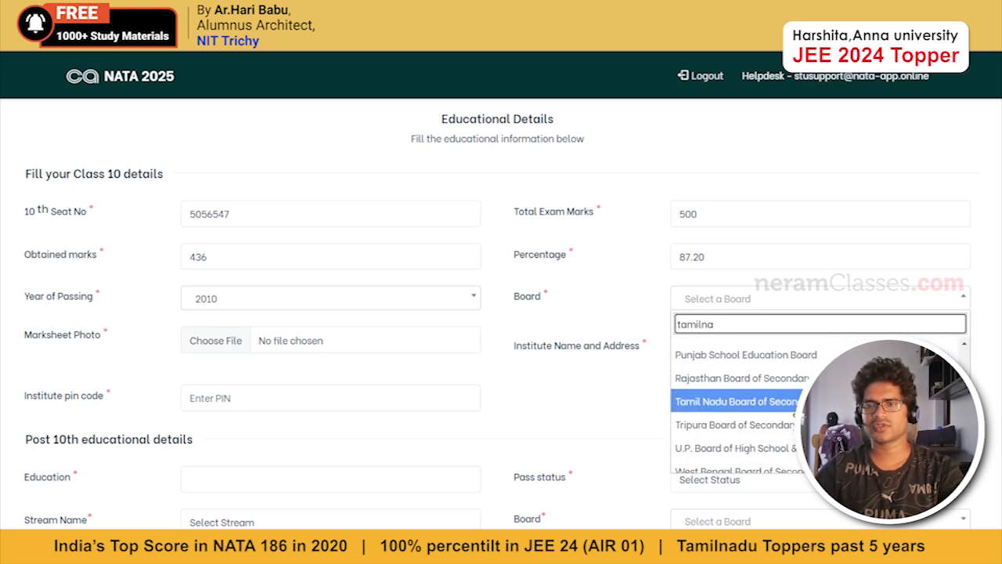
click(736, 401)
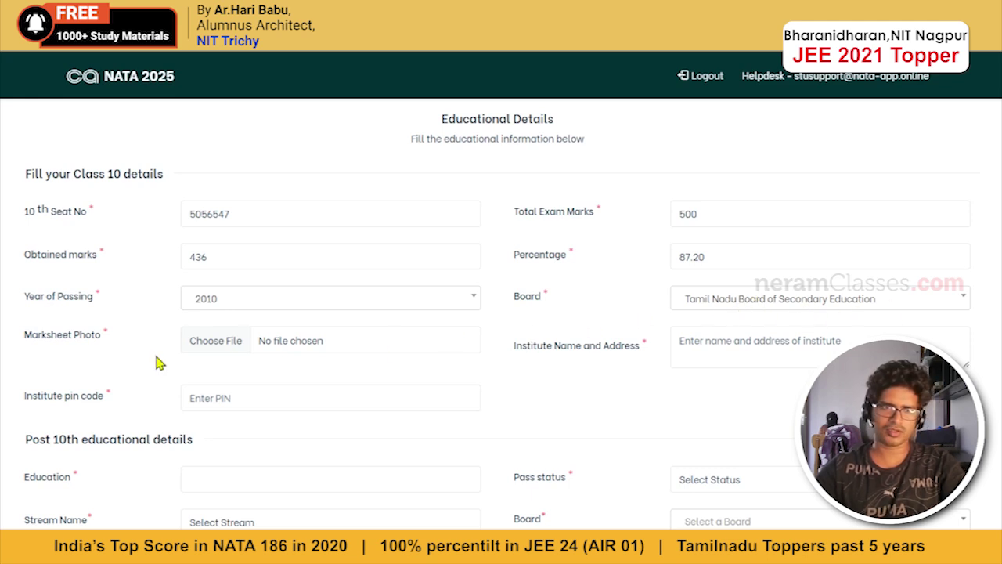
Step: Try attaching the file 10 as the Class 10 marksheet photo
click(200, 344)
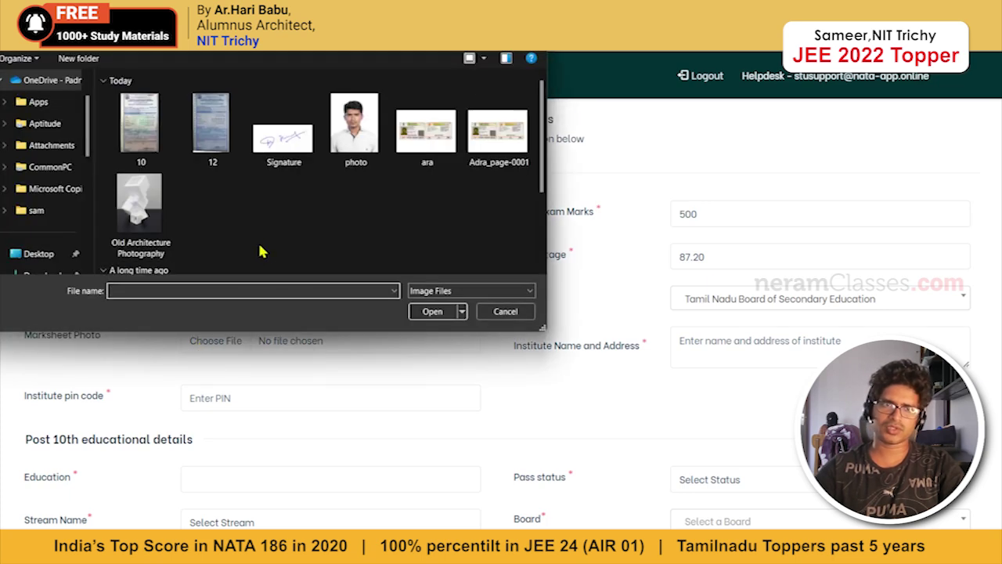
double_click(139, 150)
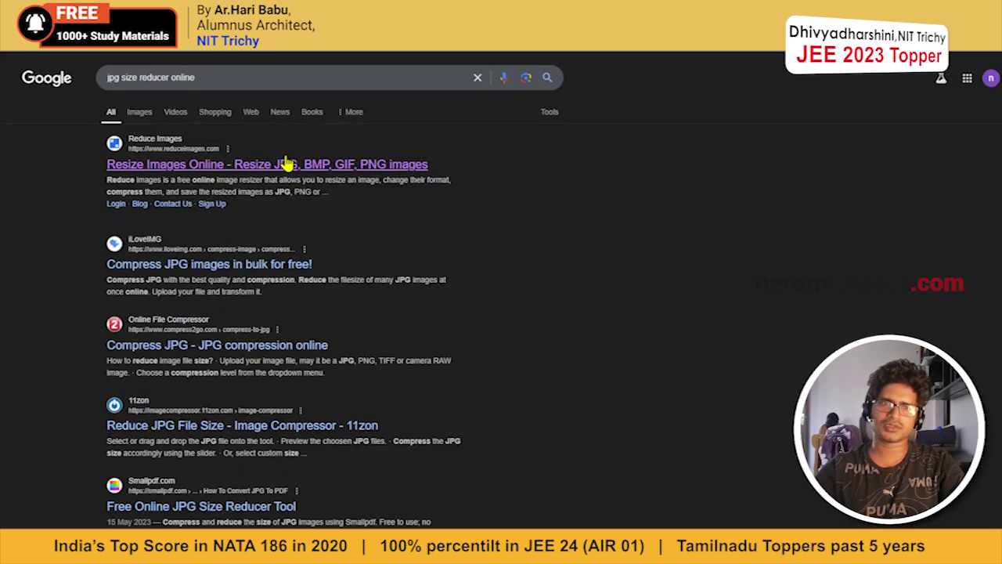
Step: Load 10.jpg into ReduceImages and run a first resize
click(352, 164)
click(479, 371)
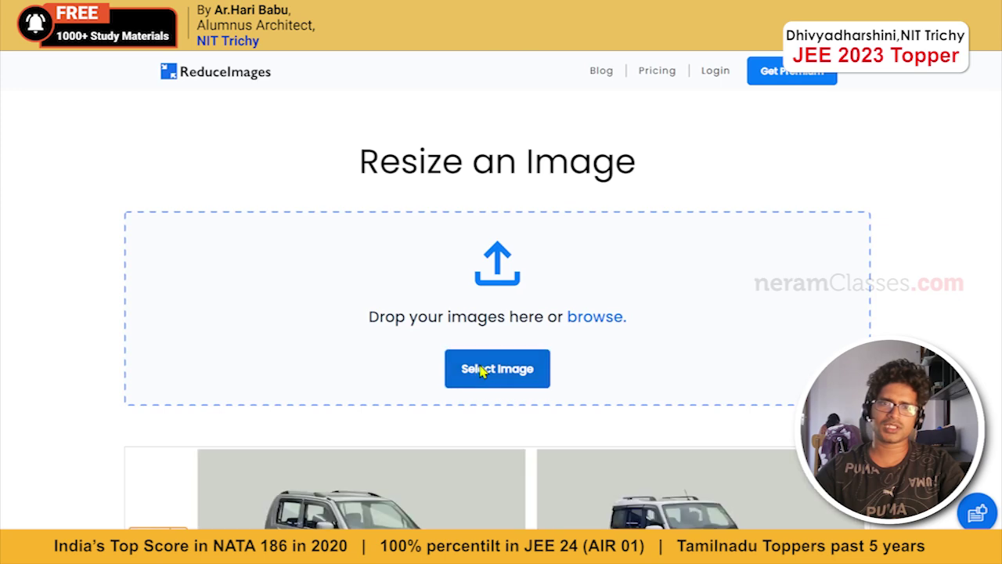
click(211, 130)
click(425, 311)
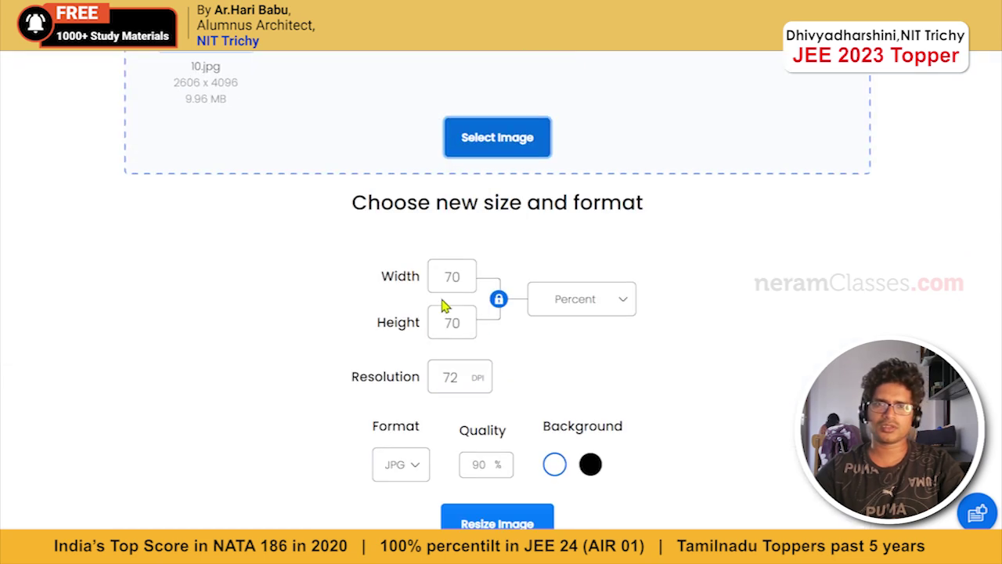
double_click(459, 279)
scroll(510, 478, down, 1)
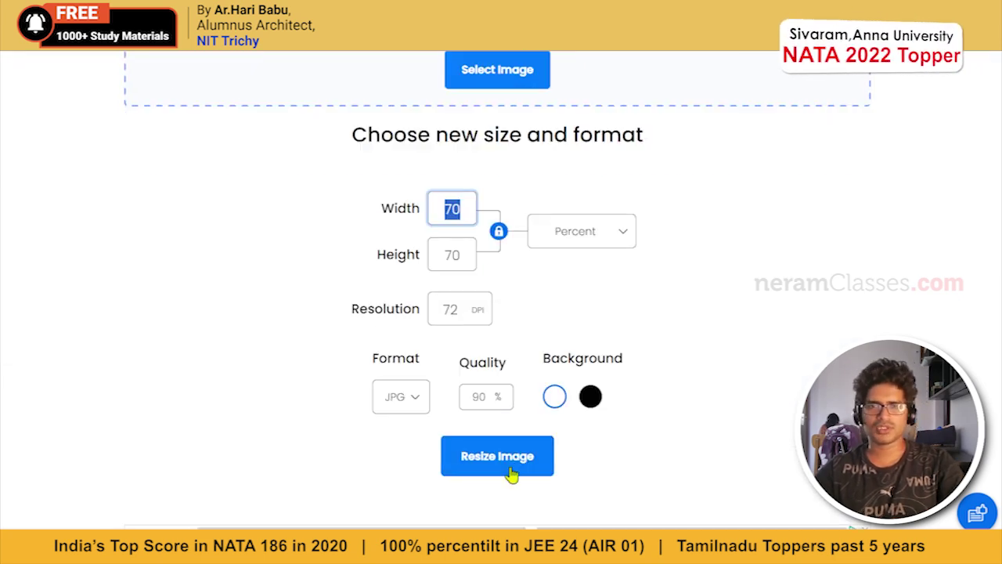
click(562, 459)
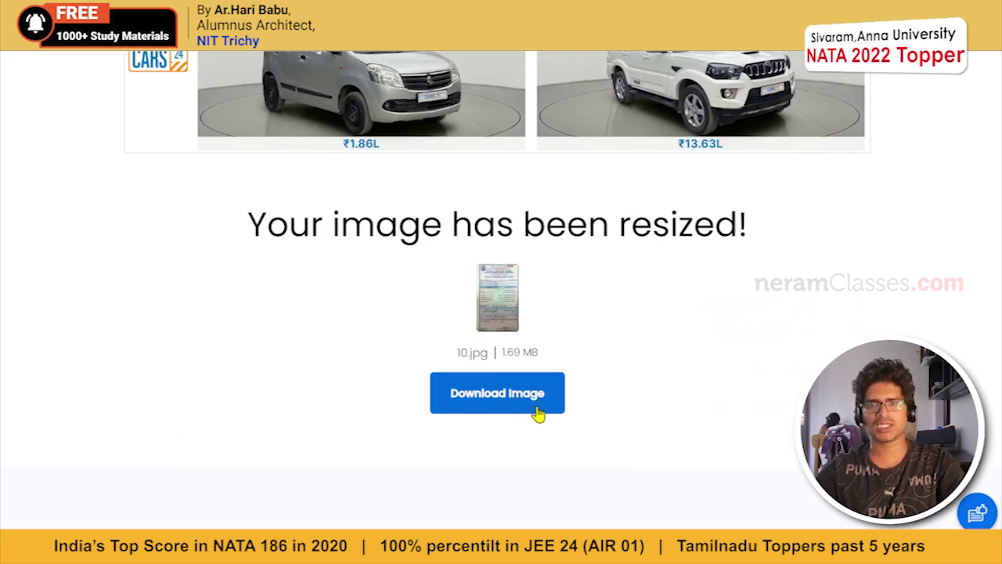
Step: Change the width and set quality to 50, then resize 10.jpg again
scroll(540, 415, up, 3)
scroll(545, 423, up, 5)
double_click(453, 190)
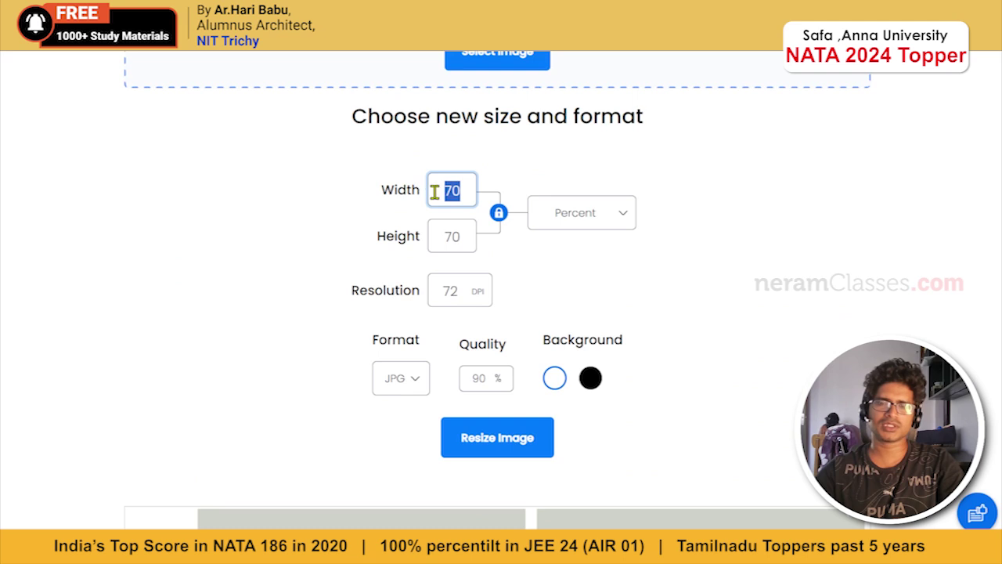
text(30)
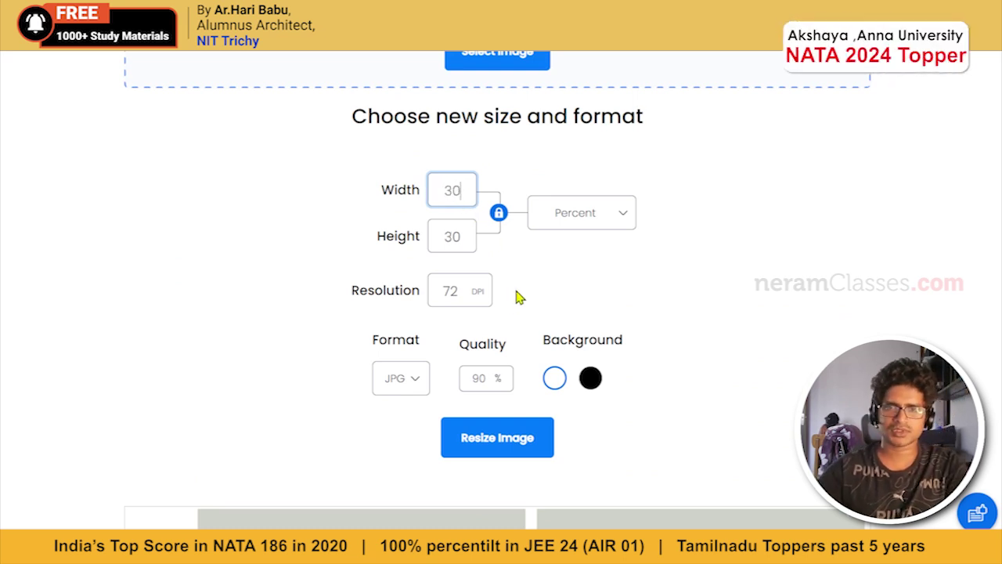
double_click(495, 379)
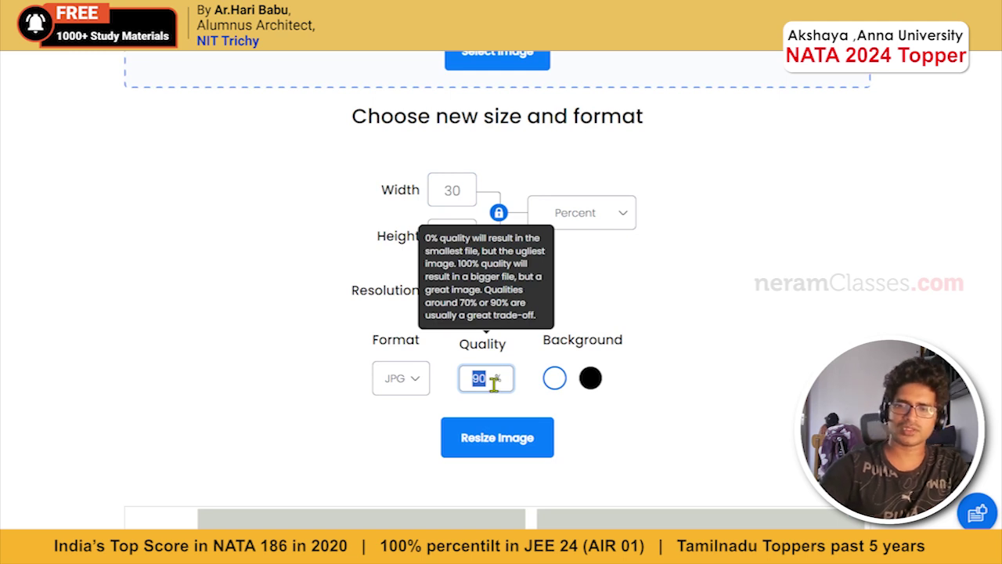
double_click(457, 195)
text(50)
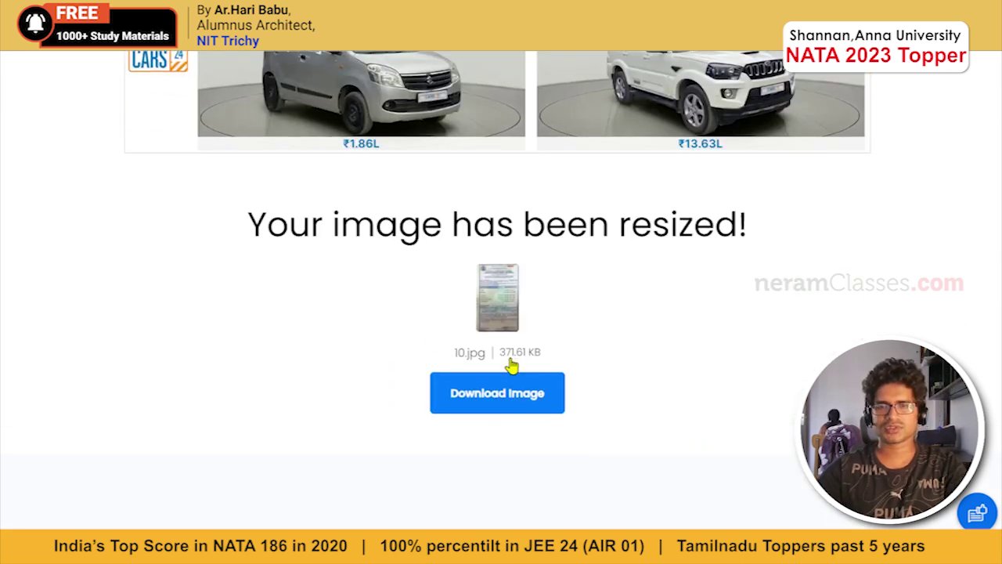
scroll(564, 362, up, 6)
scroll(505, 201, up, 2)
double_click(488, 445)
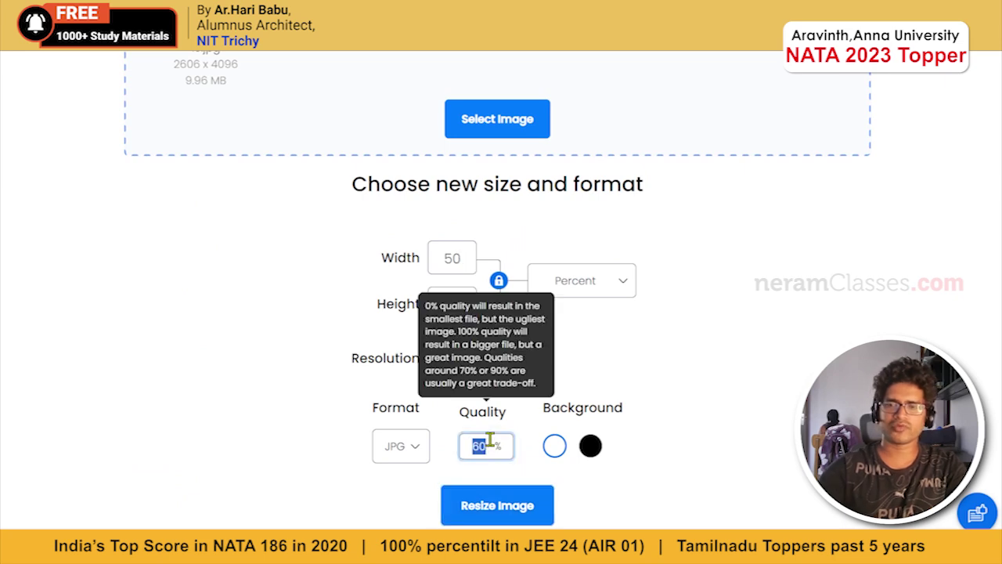
text(50)
click(470, 509)
Step: Resize once more with width 4, then open the NATA marksheet photo file picker
scroll(544, 368, down, 8)
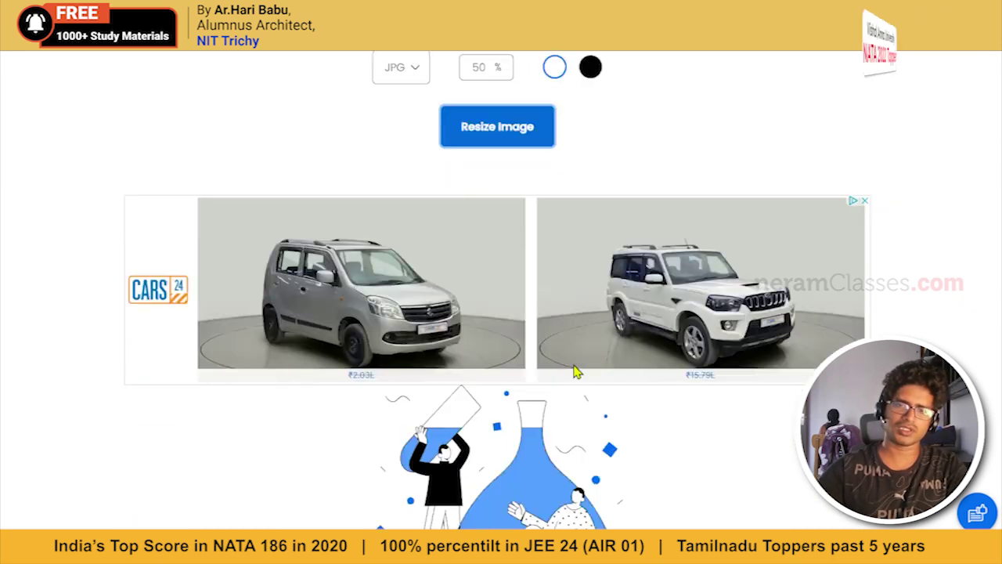
scroll(638, 384, up, 5)
scroll(559, 365, up, 4)
double_click(452, 260)
text(4)
click(497, 505)
scroll(497, 505, down, 8)
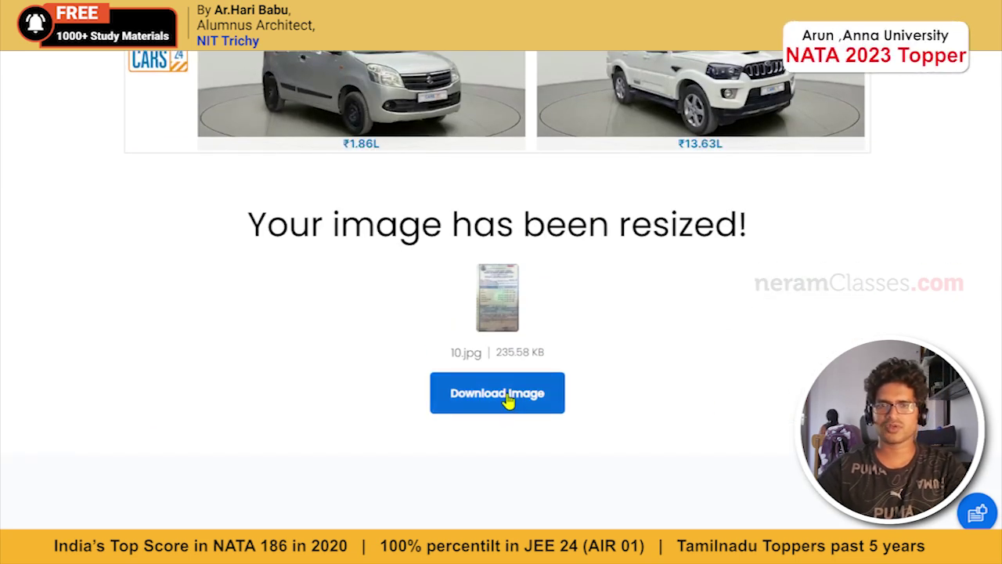
click(221, 348)
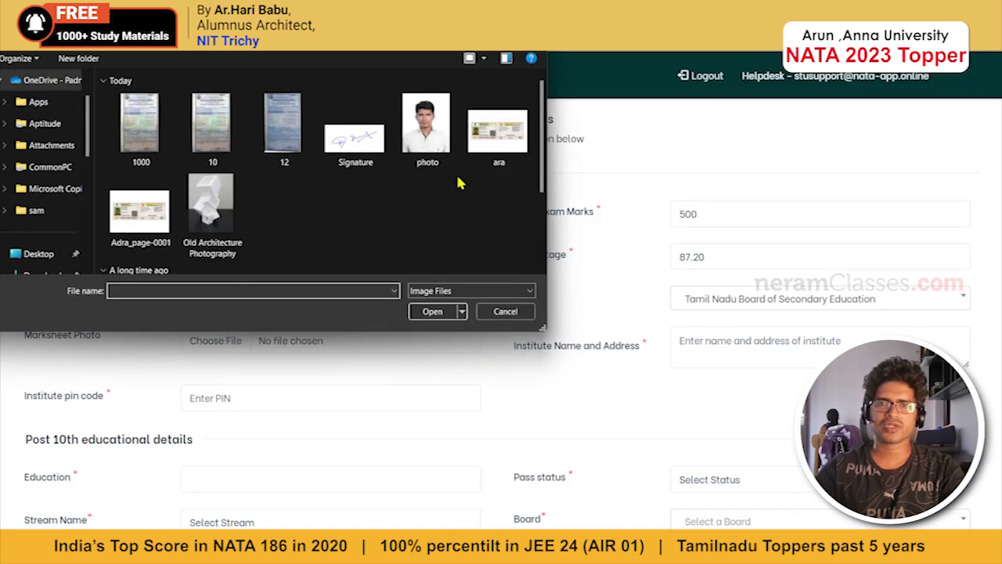
Step: Attach 1000.jpg as the Class 10 marksheet photo and enter institute pin code 622001
click(141, 125)
click(432, 311)
scroll(414, 413, down, 2)
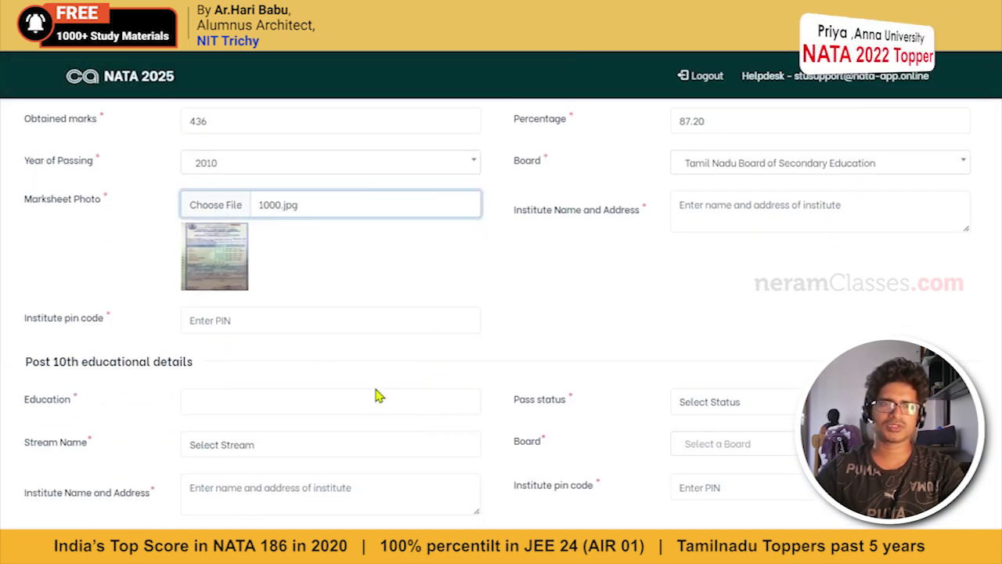
click(291, 321)
text(6)
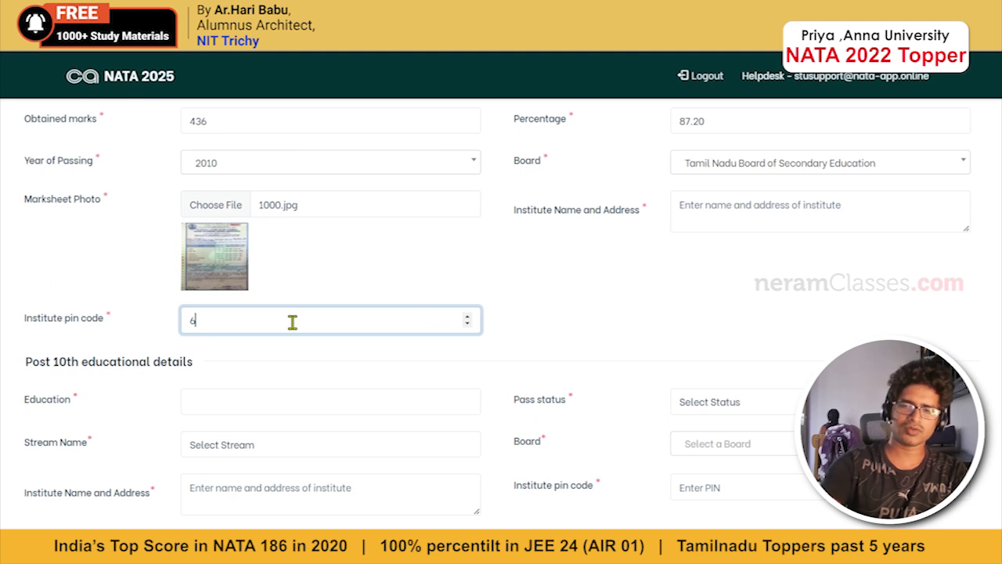
text(22001)
scroll(305, 369, down, 1)
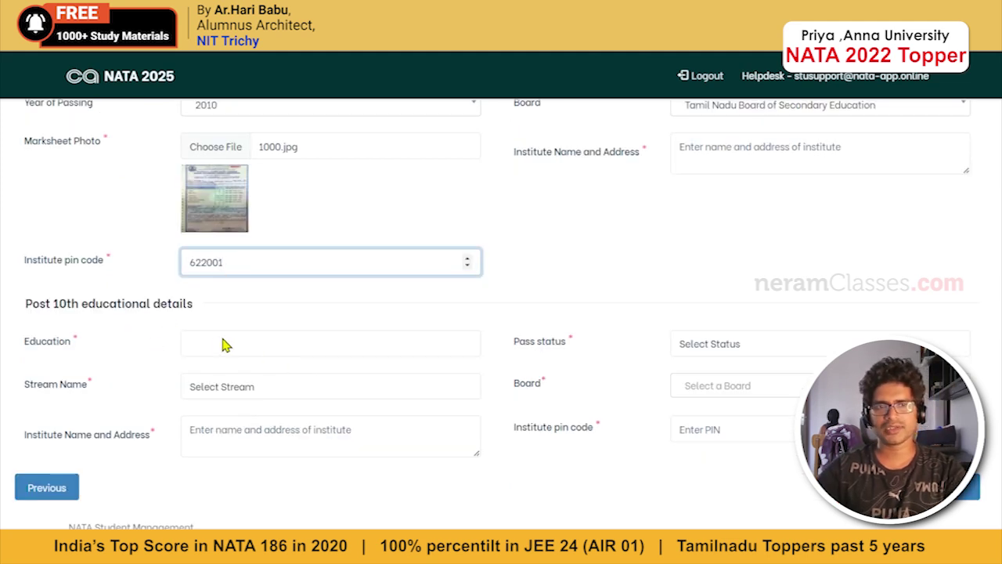
click(225, 345)
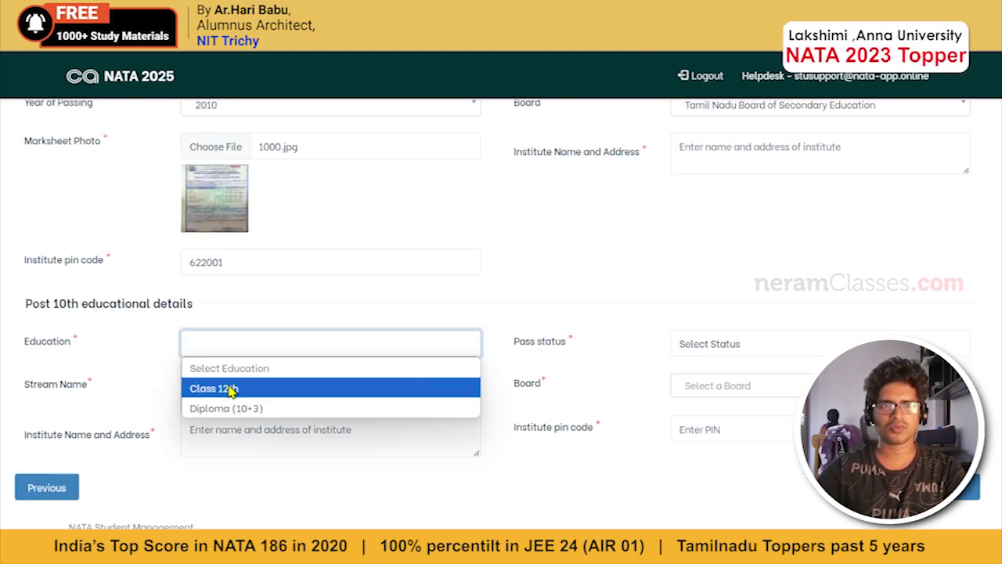
Step: Set the education level to Class 12th with pass status Passed
click(214, 389)
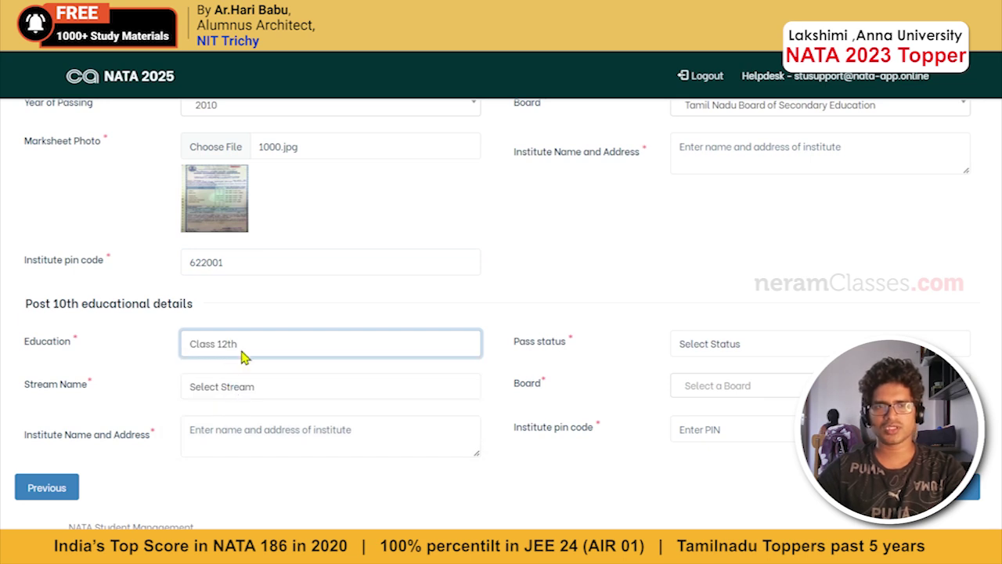
click(242, 356)
click(242, 407)
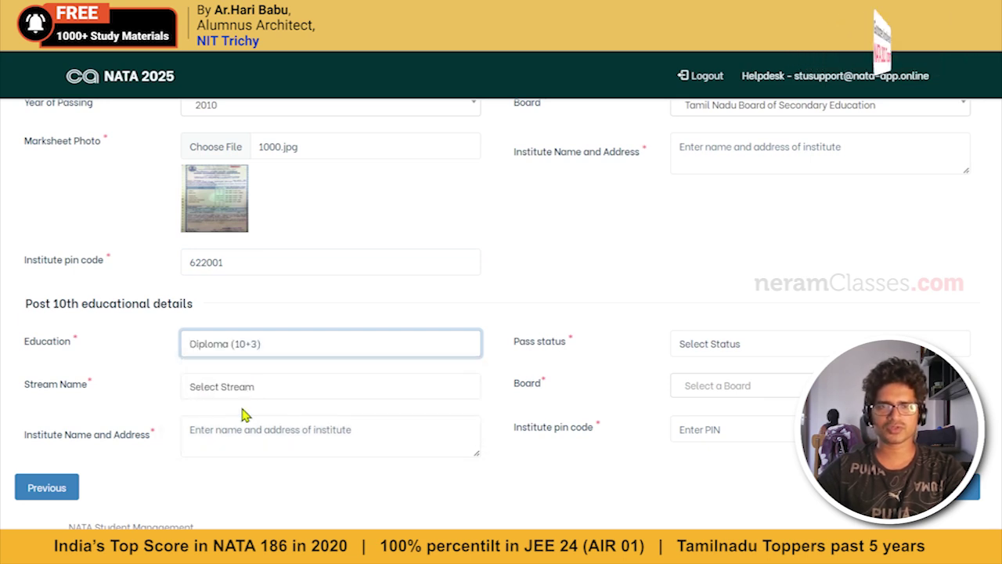
click(260, 354)
click(238, 391)
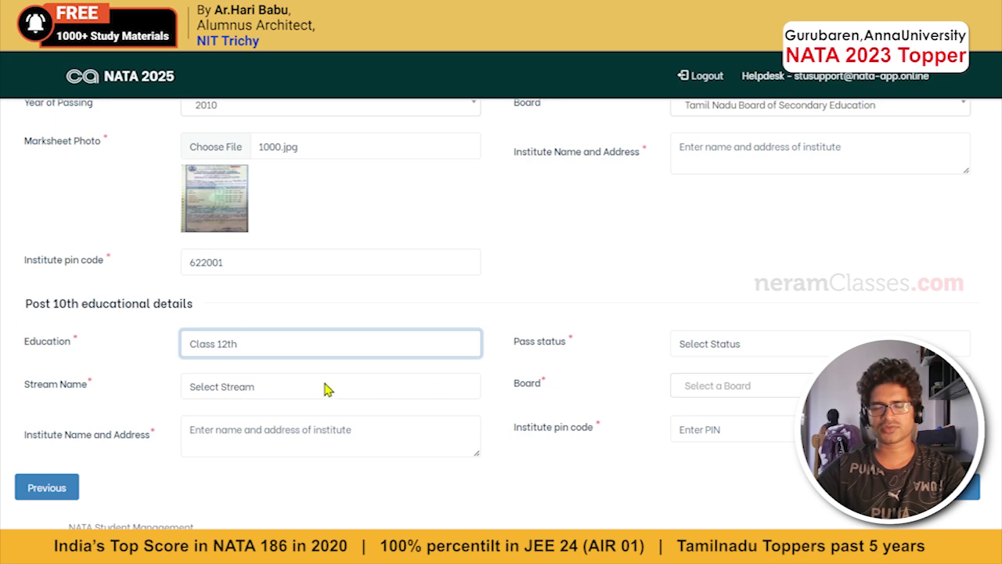
click(772, 356)
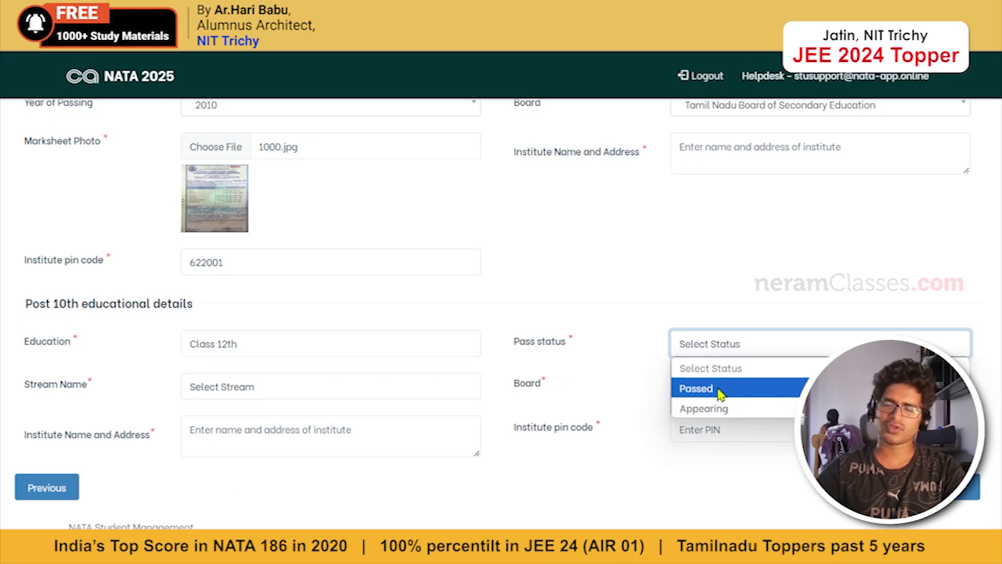
click(719, 390)
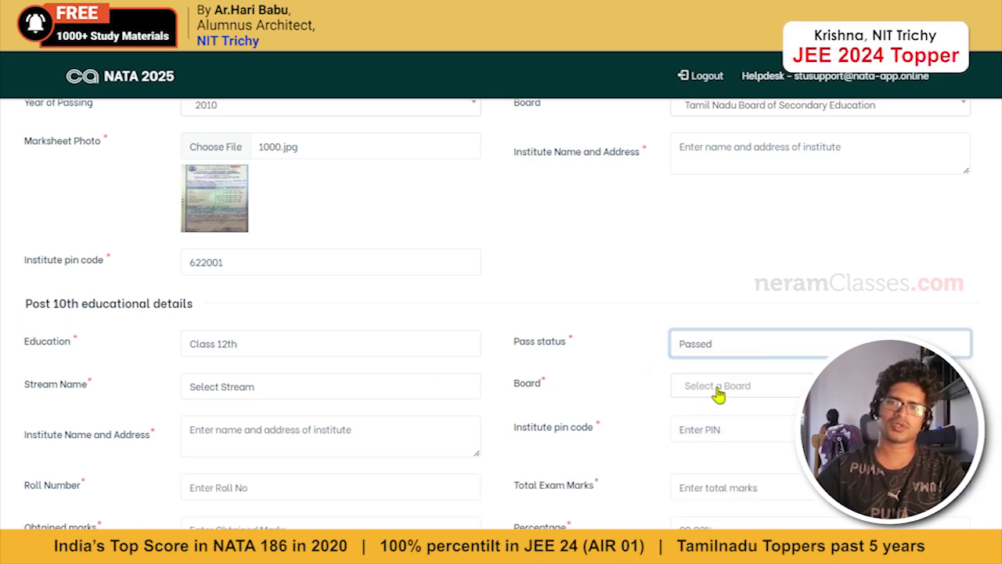
Step: Set the stream to Class 12th and the board to Tamil Nadu Board of Secondary Education
scroll(457, 350, down, 2)
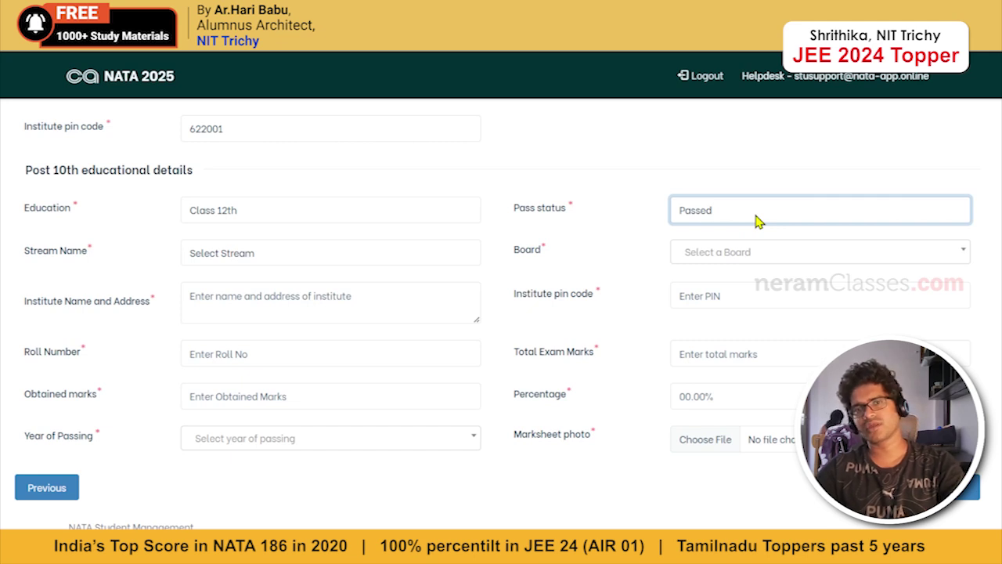
click(309, 257)
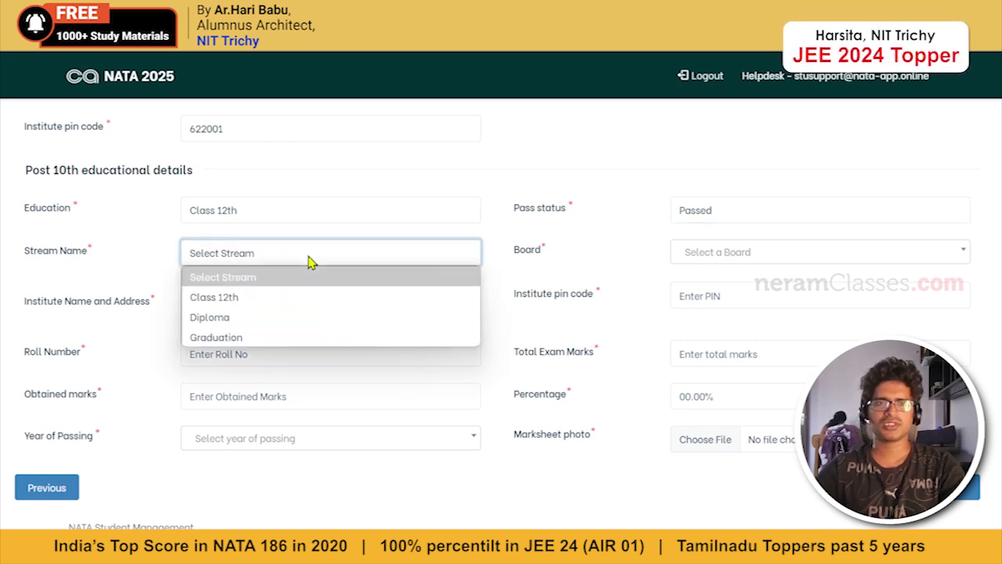
click(270, 296)
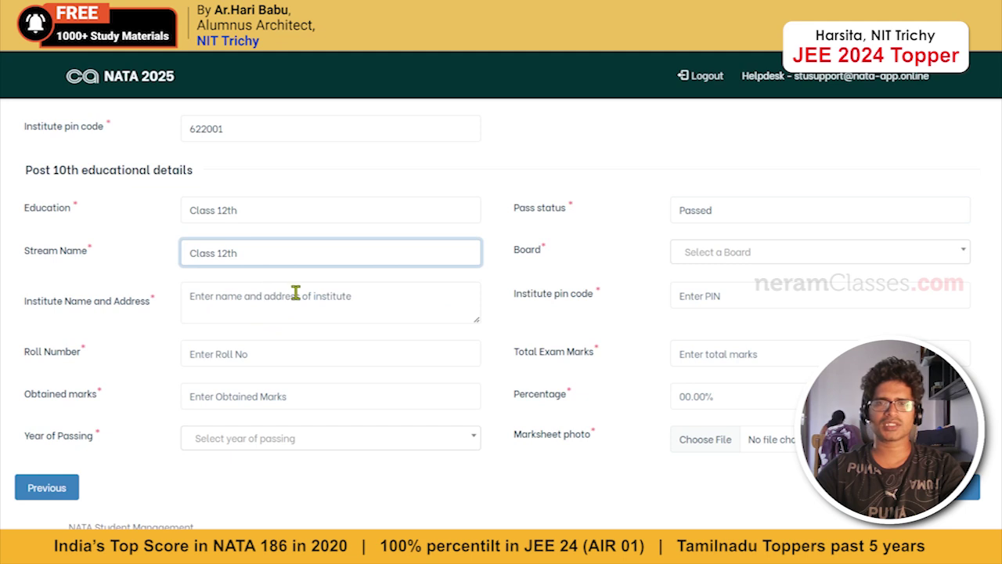
click(716, 263)
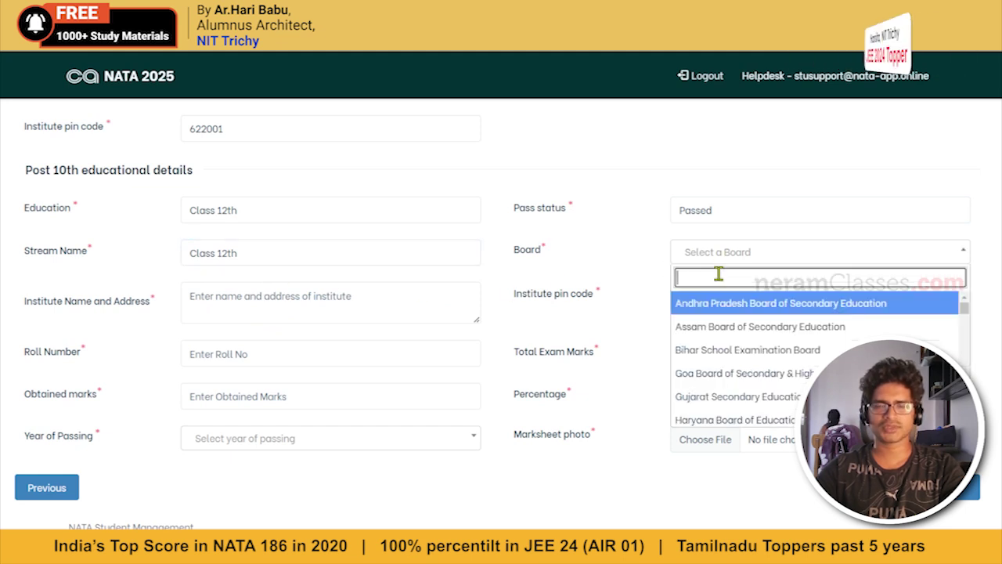
text(tamilnadu)
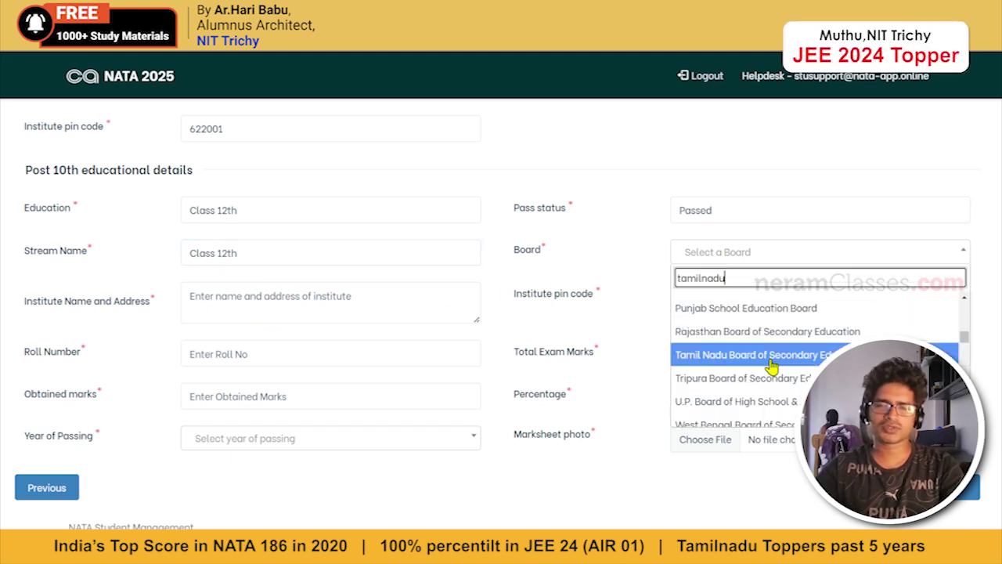
click(771, 361)
Step: Enter the school name 'Vairams school' and pin code 622001
click(339, 307)
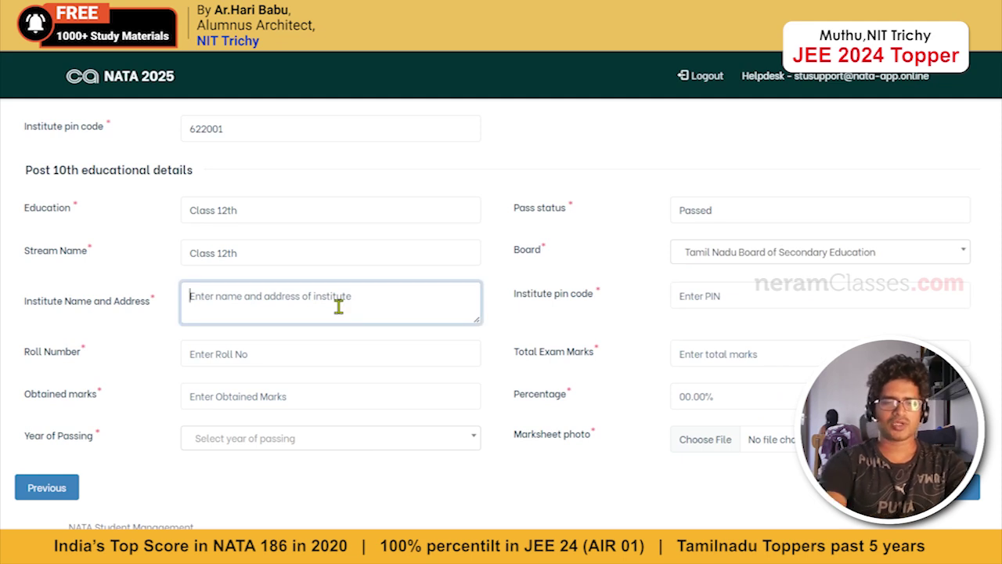
text(Vairams school)
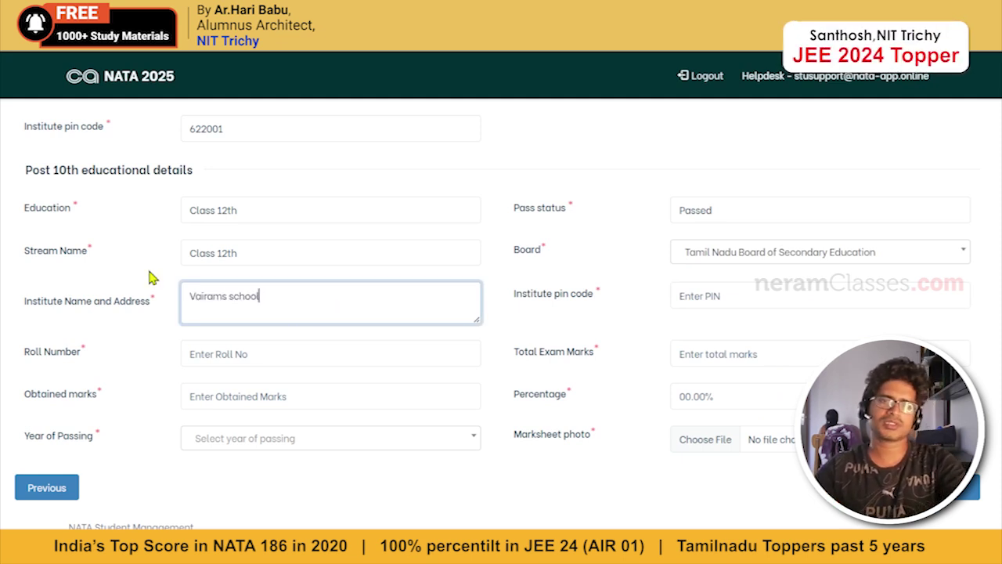
click(712, 295)
text(622001)
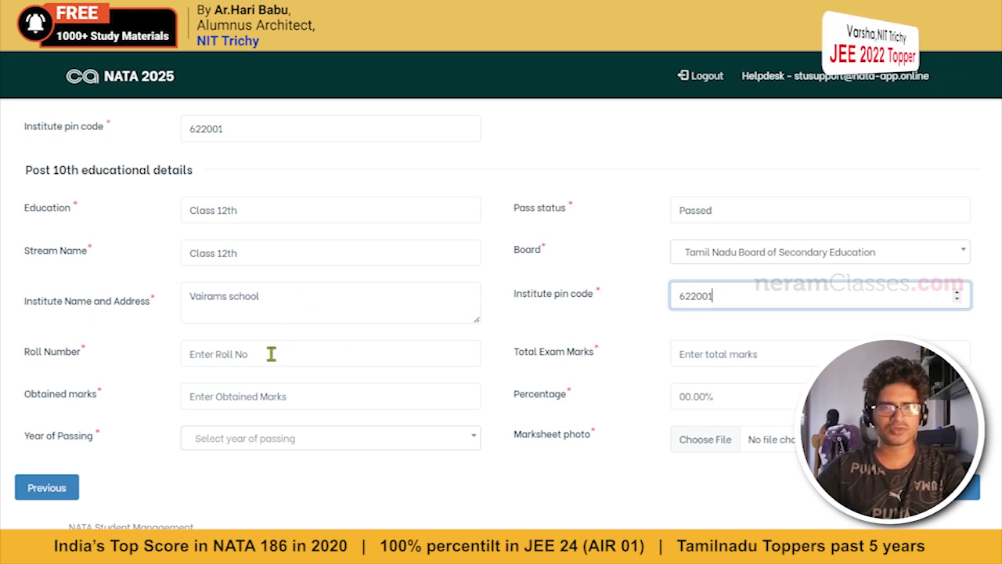
Step: Enter the Class 12 roll number, read from the marksheet photo
click(271, 354)
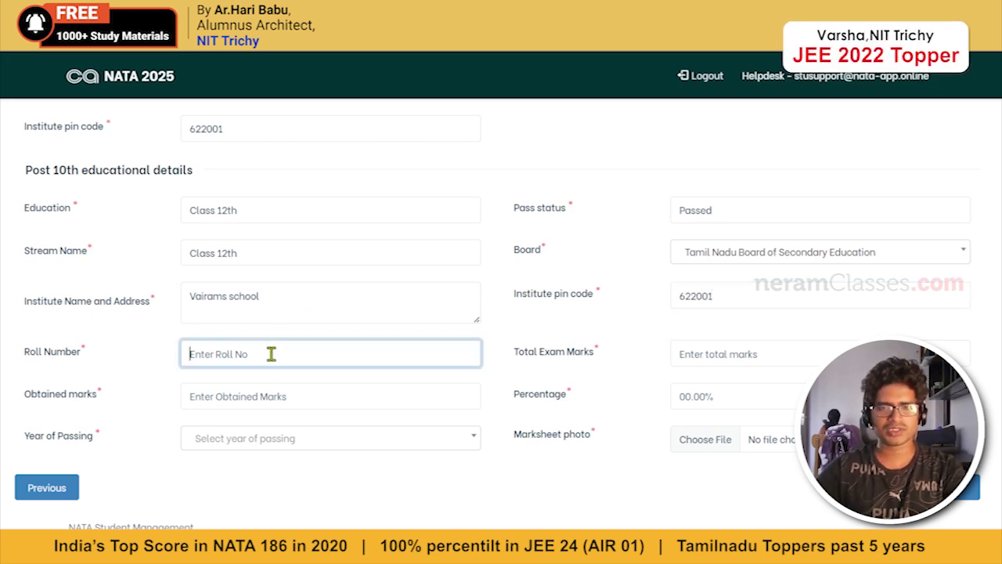
key(alt+Tab)
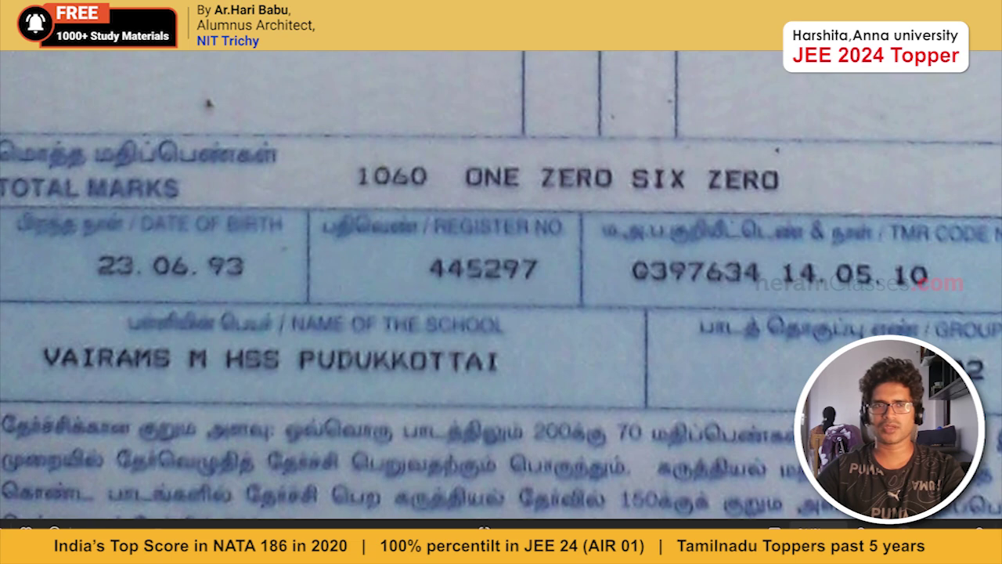
scroll(523, 282, up, 3)
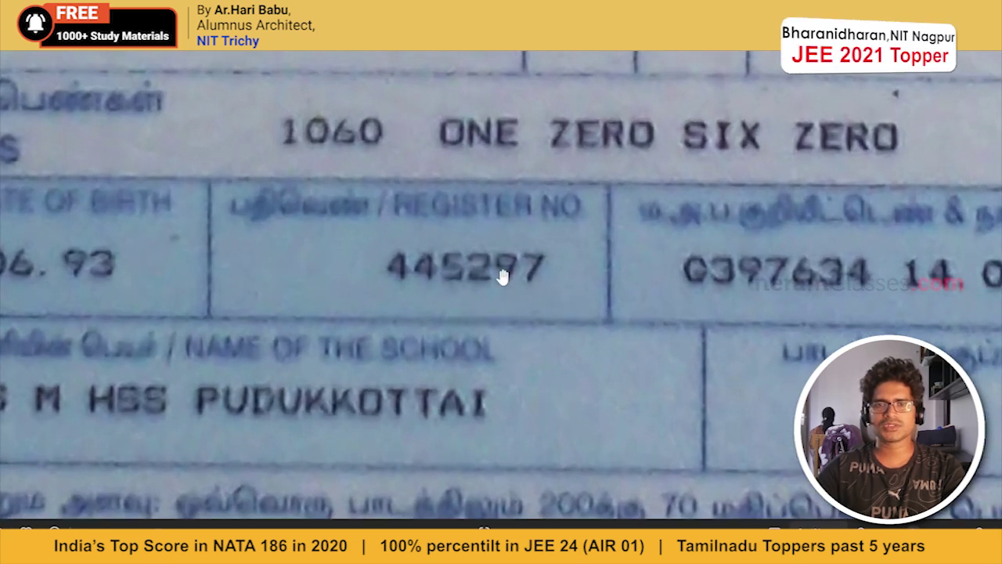
drag(510, 327, 512, 217)
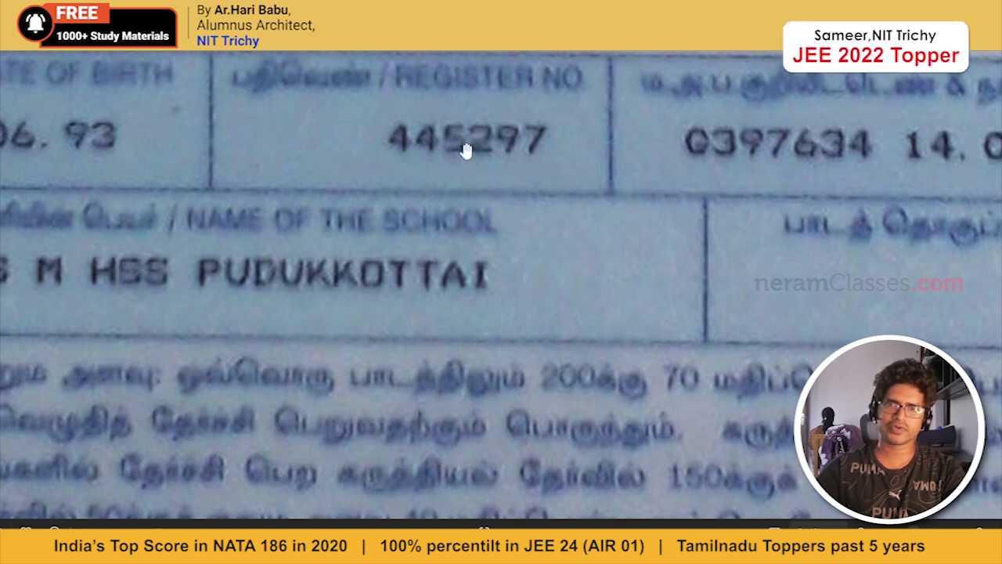
key(alt+Tab)
Step: Enter Class 12 marks as 1060 obtained out of 1200 total
click(744, 356)
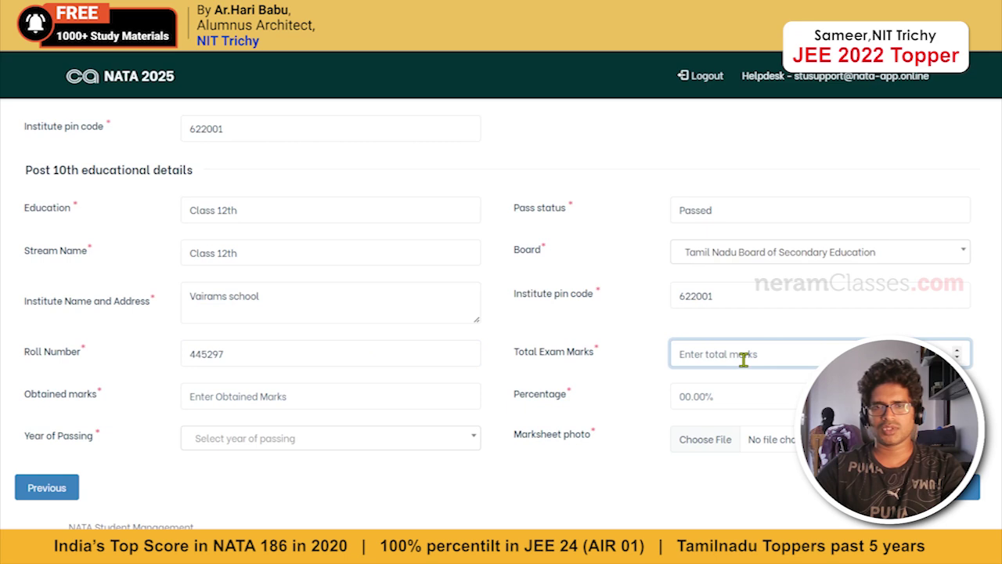
text(1200)
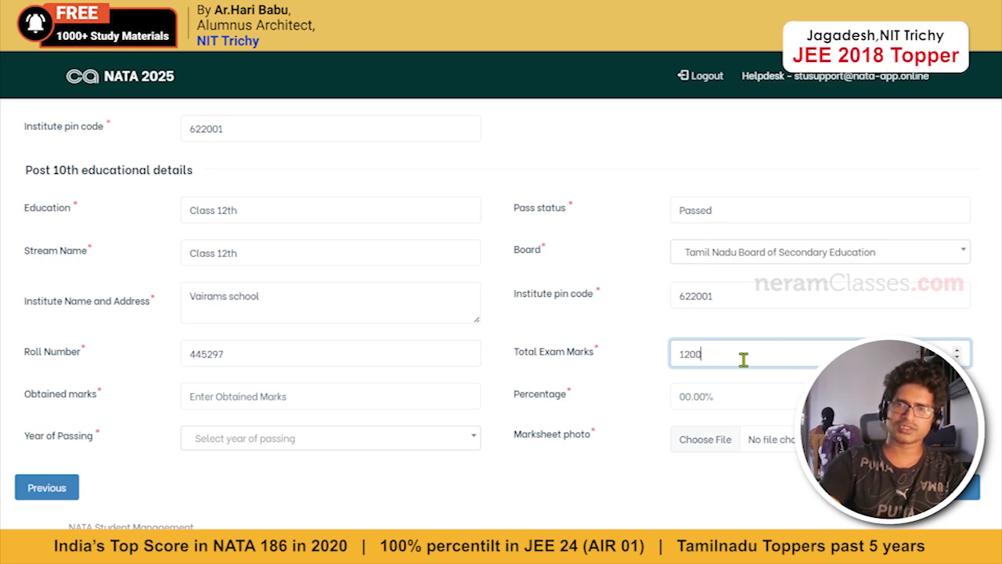
click(347, 386)
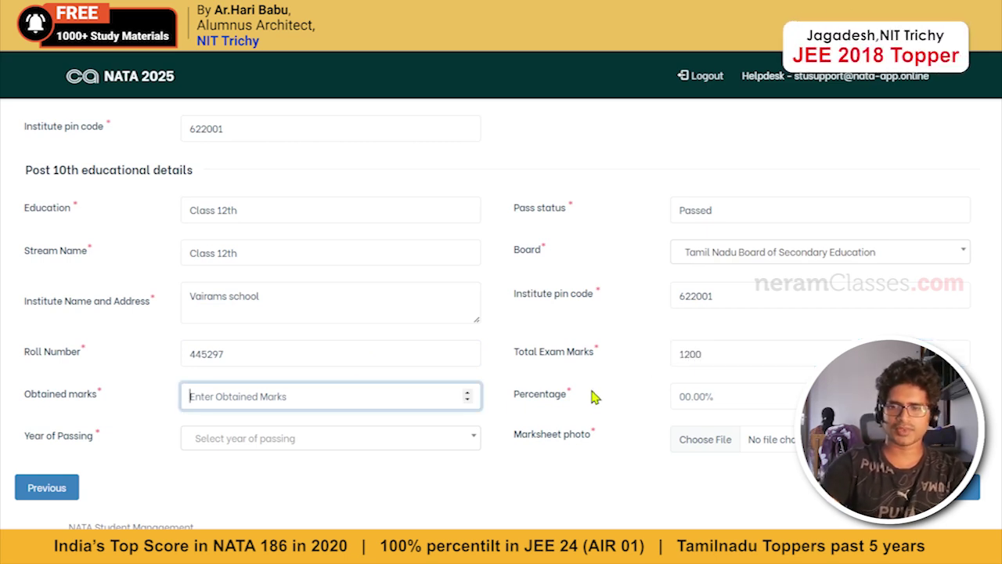
text(1060)
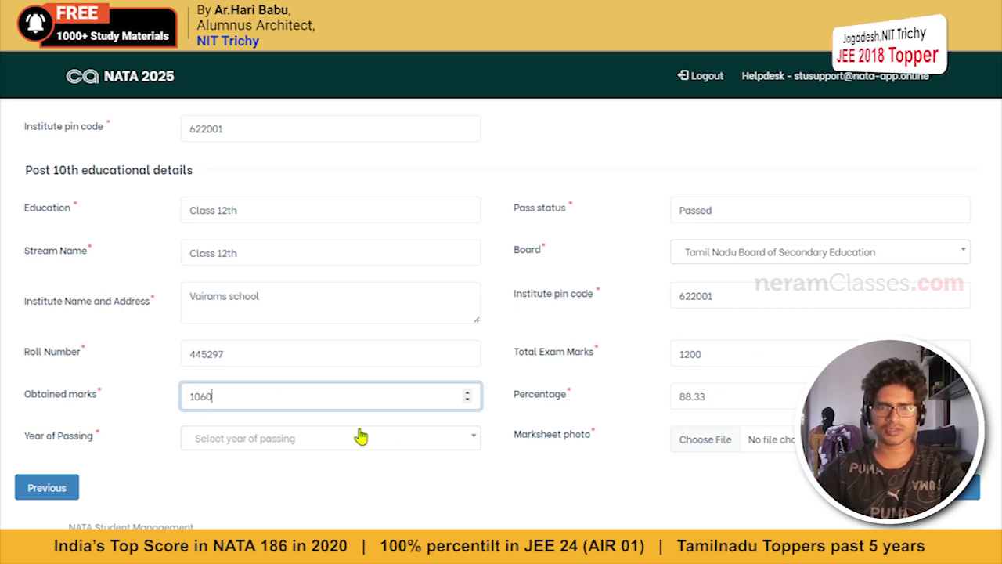
click(358, 435)
scroll(360, 409, down, 3)
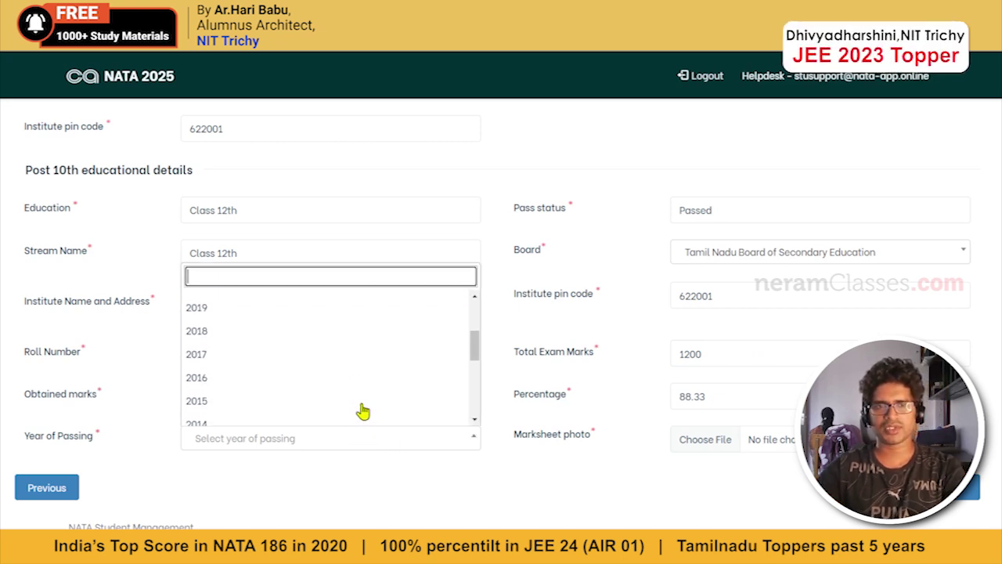
Step: Set the Class 12 passing year to 2010 and the Class 10 year to 2008
click(360, 410)
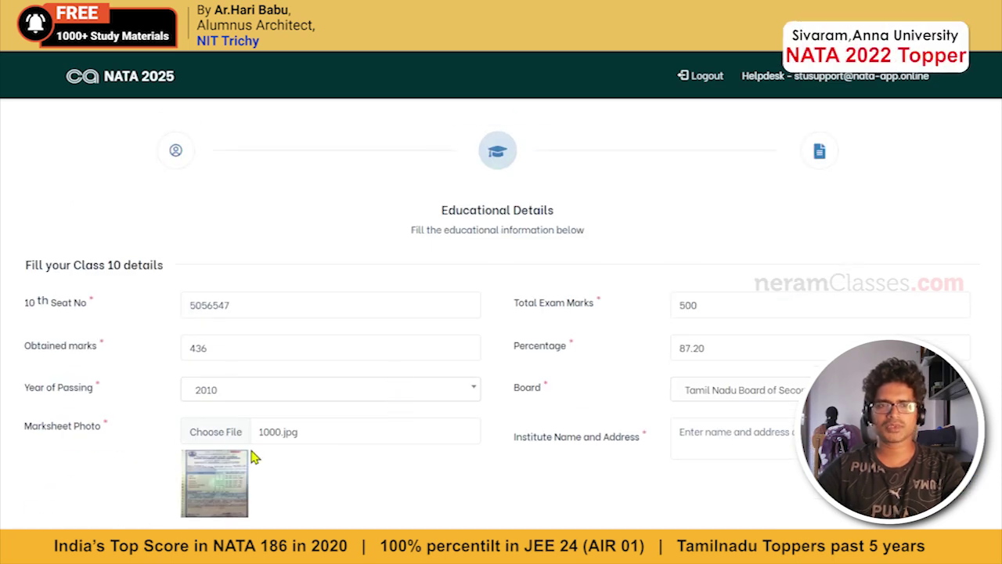
scroll(251, 462, down, 1)
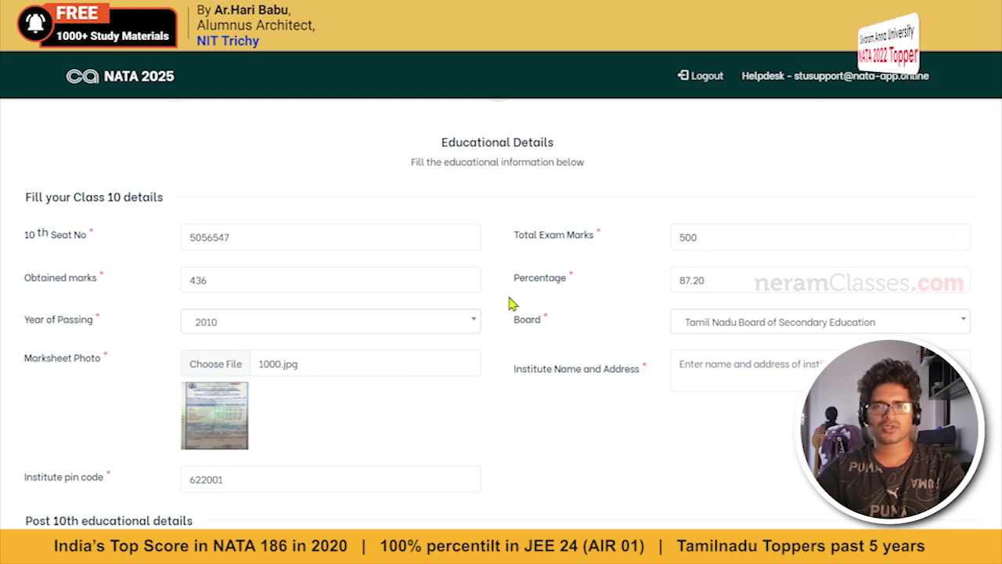
click(232, 324)
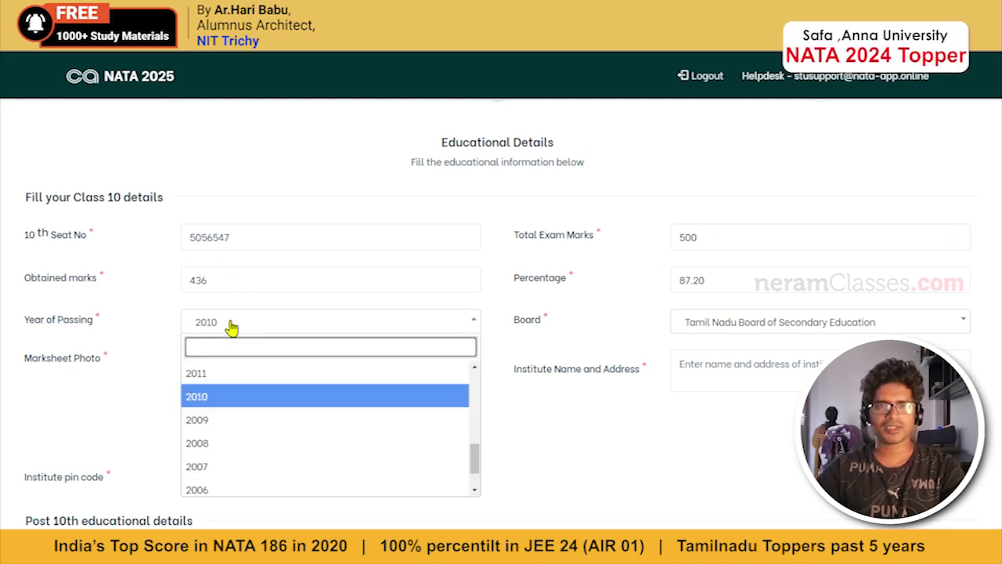
click(240, 444)
scroll(423, 439, down, 5)
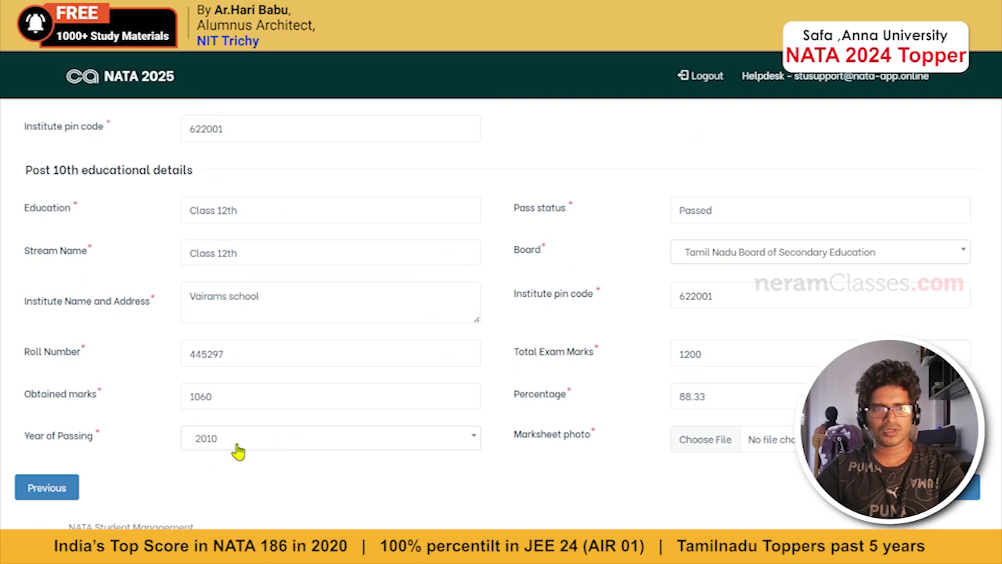
Step: Attach 1000.jpg as the Class 12 marksheet photo
click(709, 441)
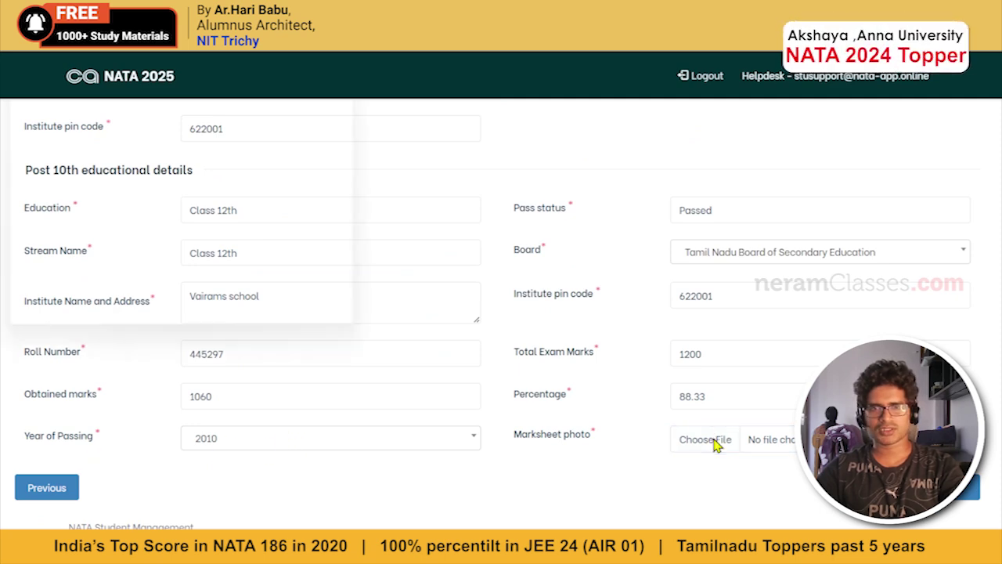
click(141, 137)
click(433, 312)
Step: Fill in the Class 10 institute name as 'Vairam school pudukkottai'
click(960, 487)
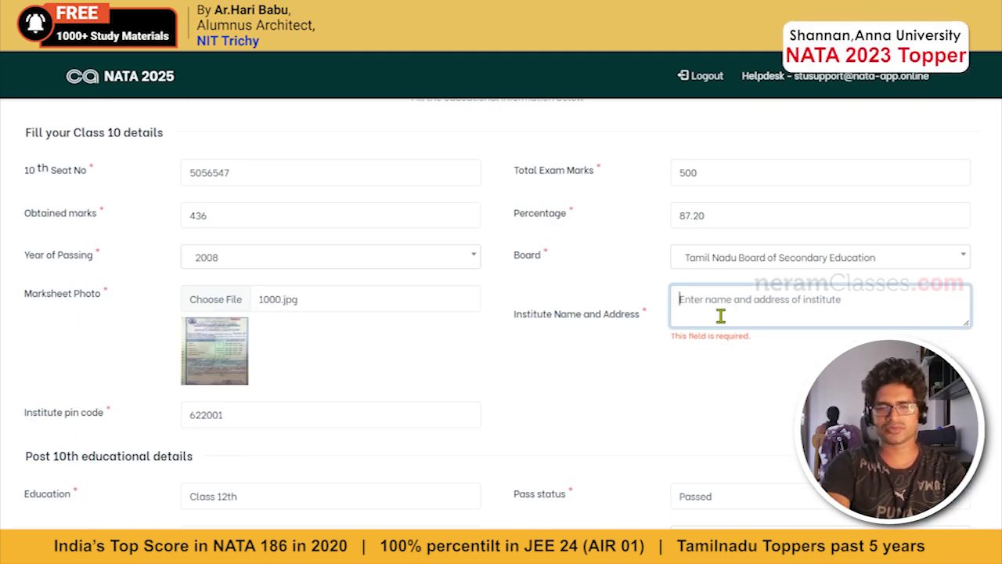
text(Vairam school pudukkott)
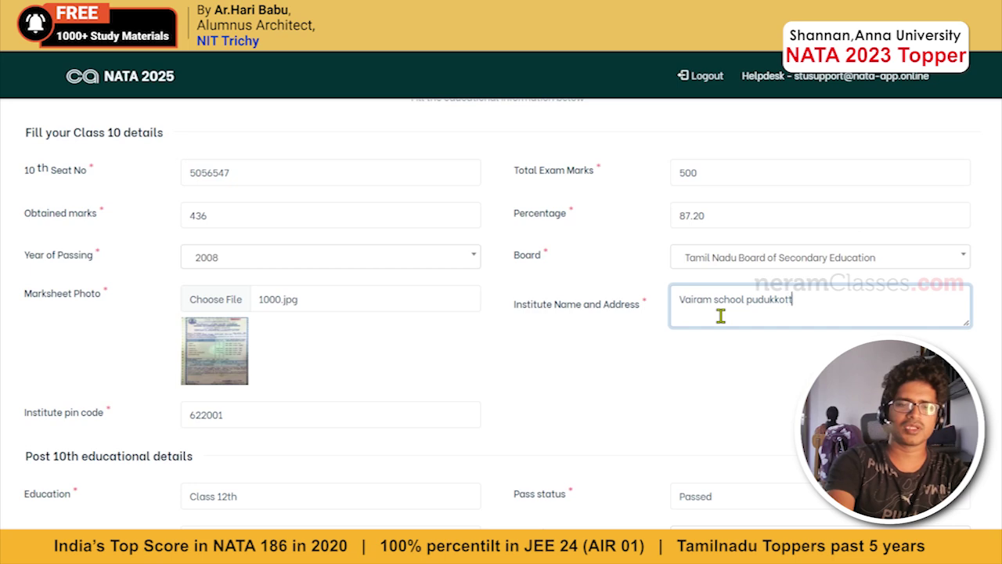
text(ai)
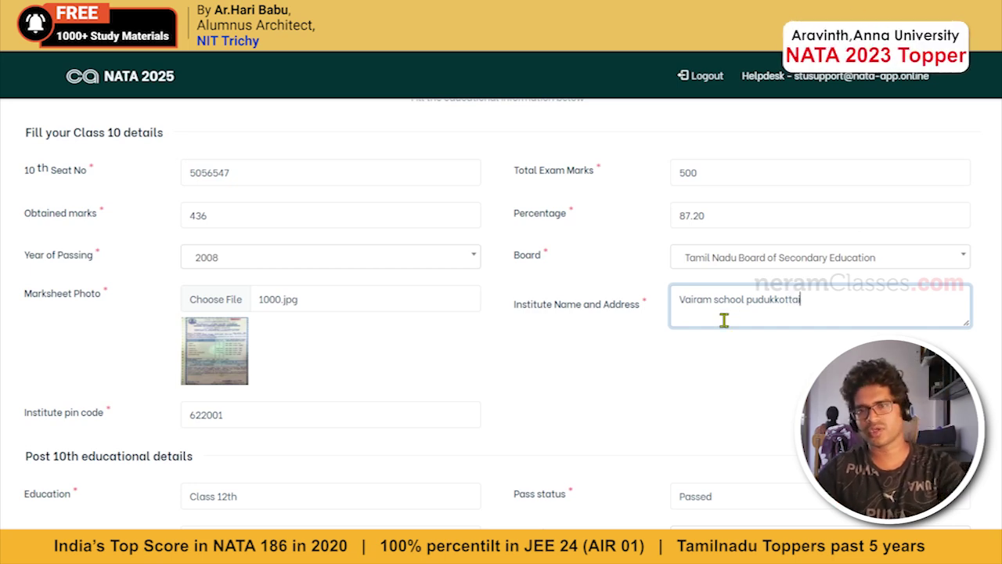
scroll(656, 354, down, 5)
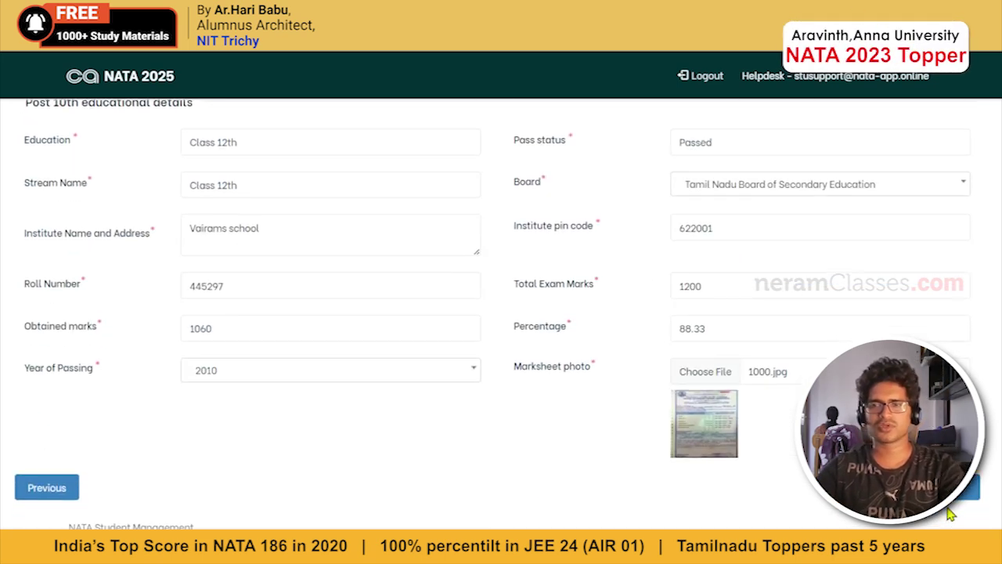
Step: Save the educational details, review the summary, and submit for the final declaration
click(970, 487)
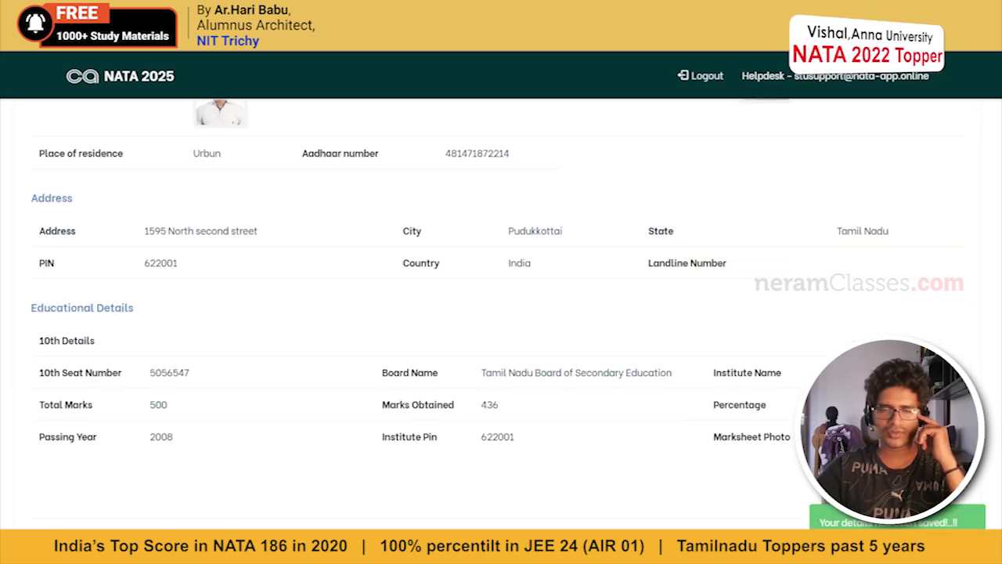
scroll(702, 335, down, 1)
scroll(702, 335, down, 1)
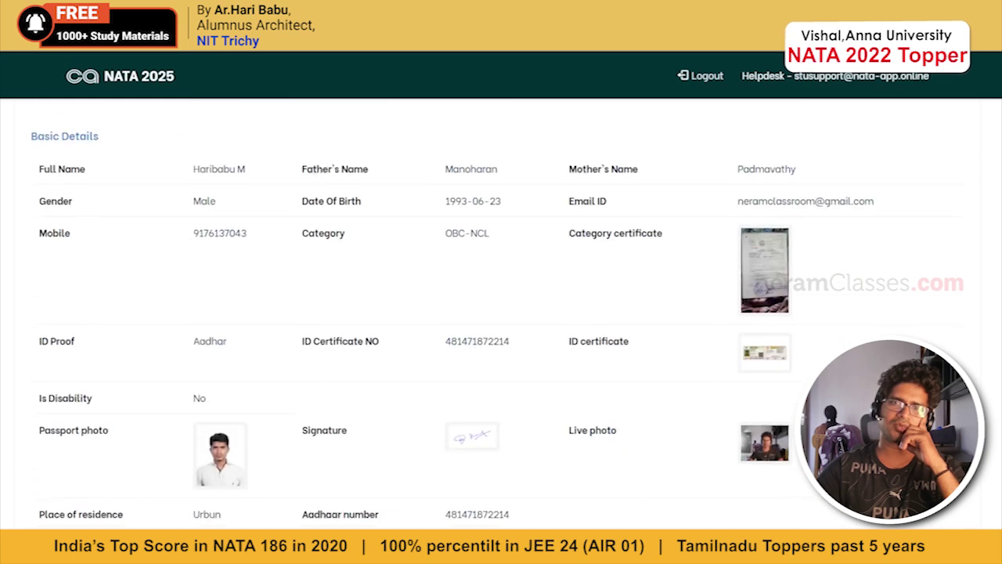
scroll(501, 313, up, 2)
scroll(501, 313, down, 4)
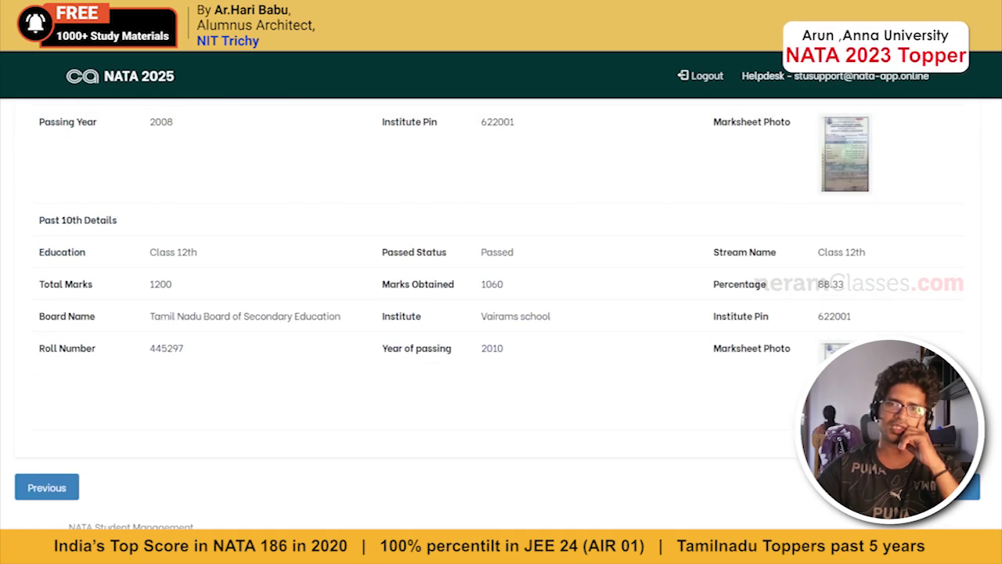
click(954, 500)
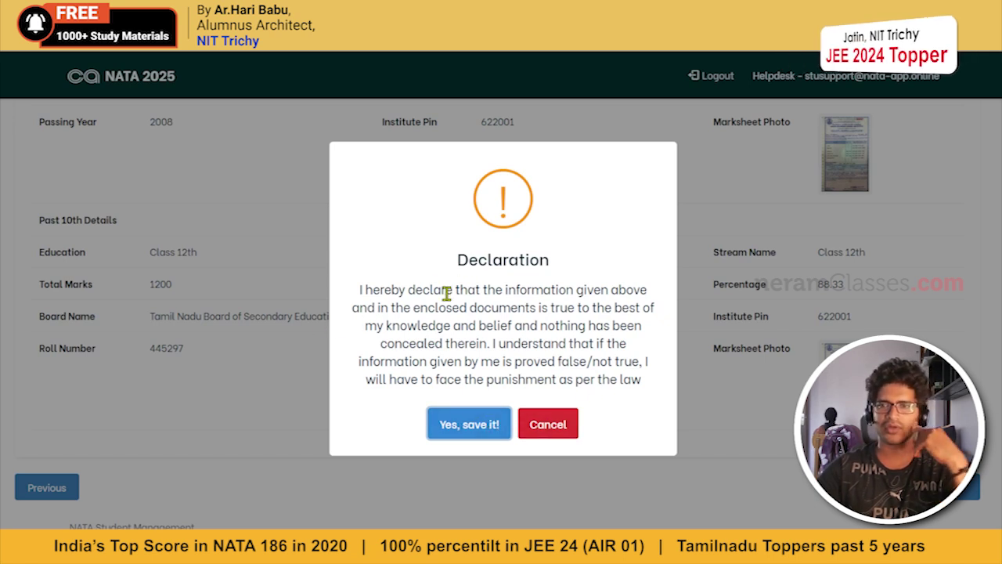
Step: Accept the declaration with 'Yes, save it!' and review the submitted application on the dashboard
click(469, 424)
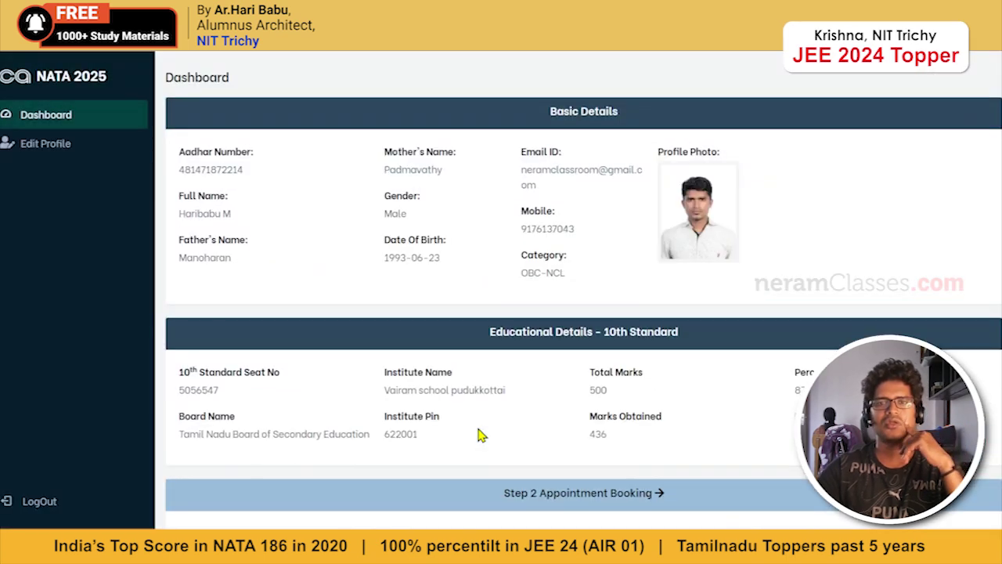
scroll(510, 374, down, 1)
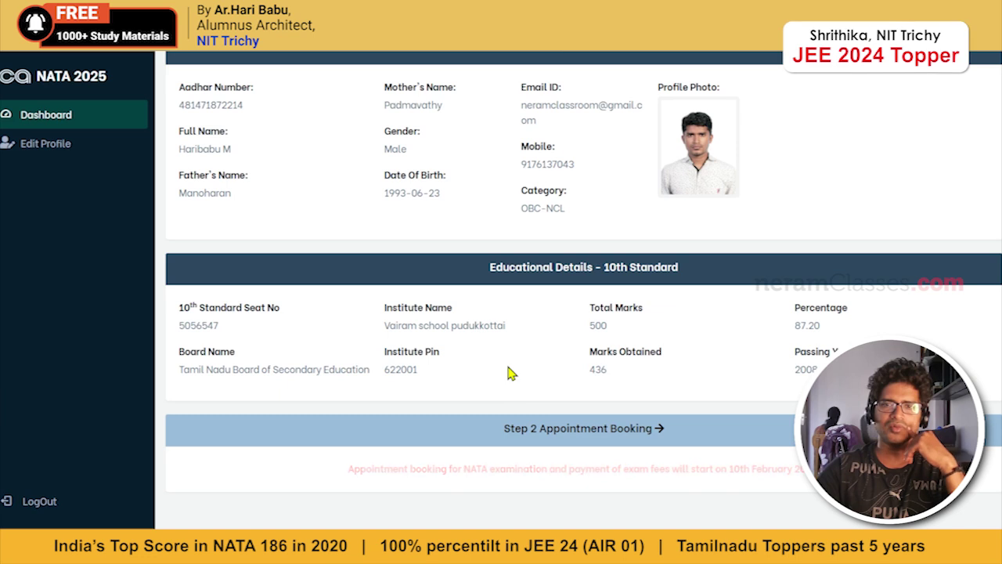
scroll(510, 374, up, 1)
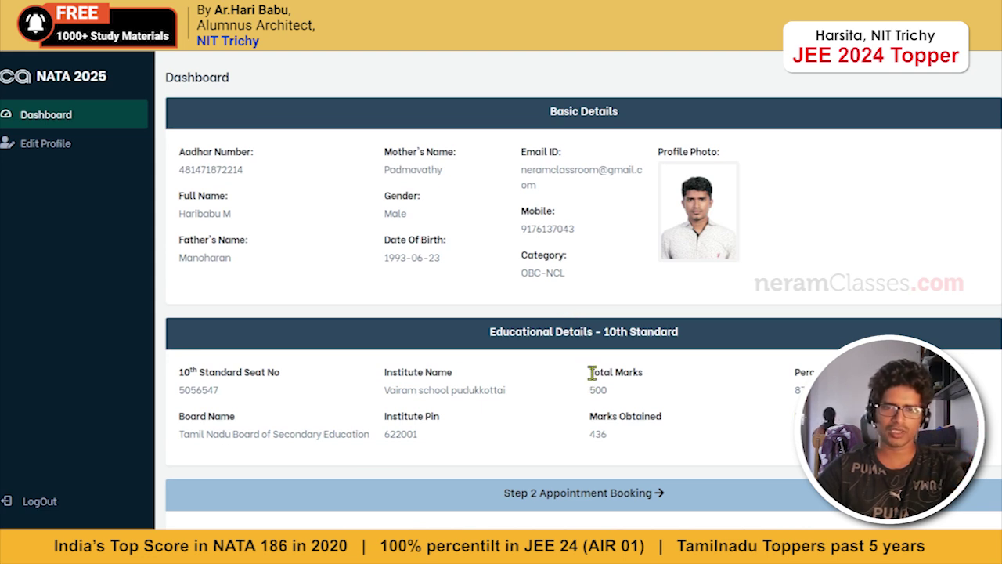
scroll(546, 513, down, 1)
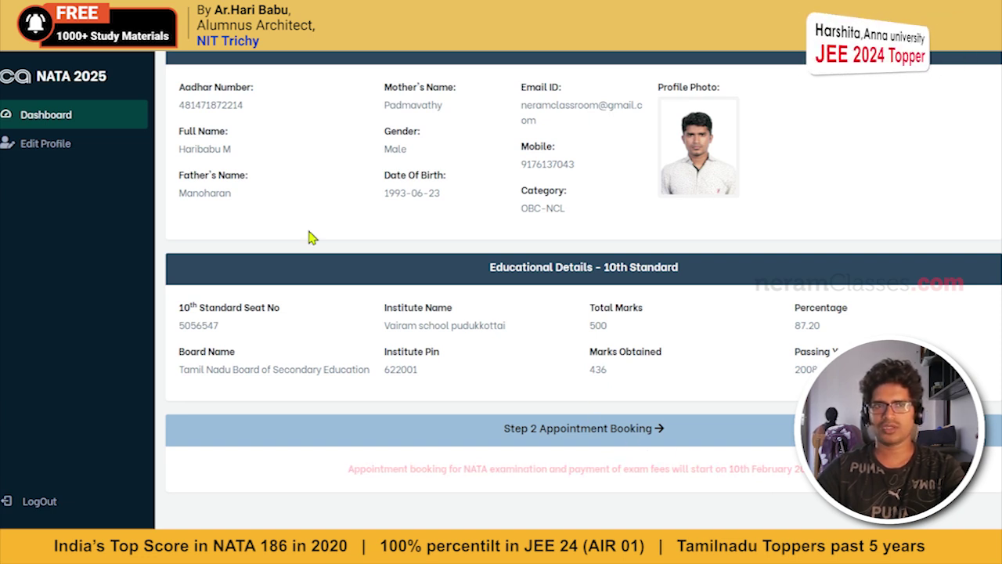
Step: Look through the Edit Profile form
click(57, 154)
scroll(305, 238, down, 2)
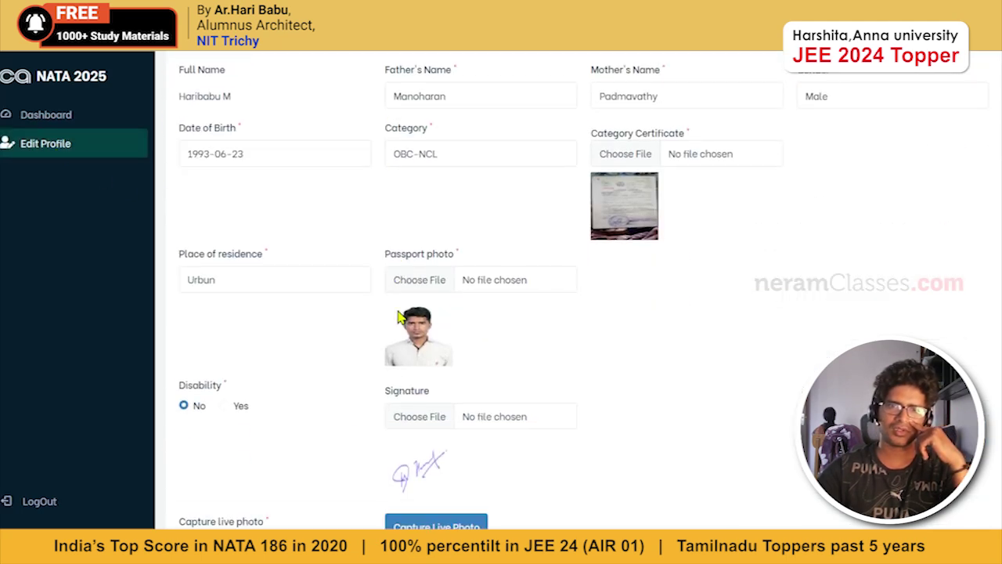
scroll(588, 340, down, 1)
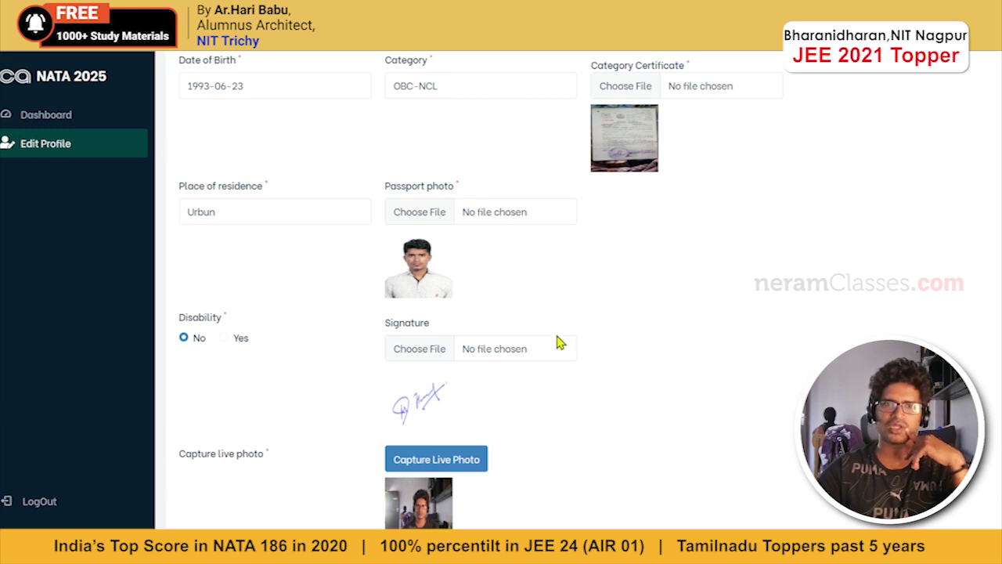
scroll(555, 340, down, 3)
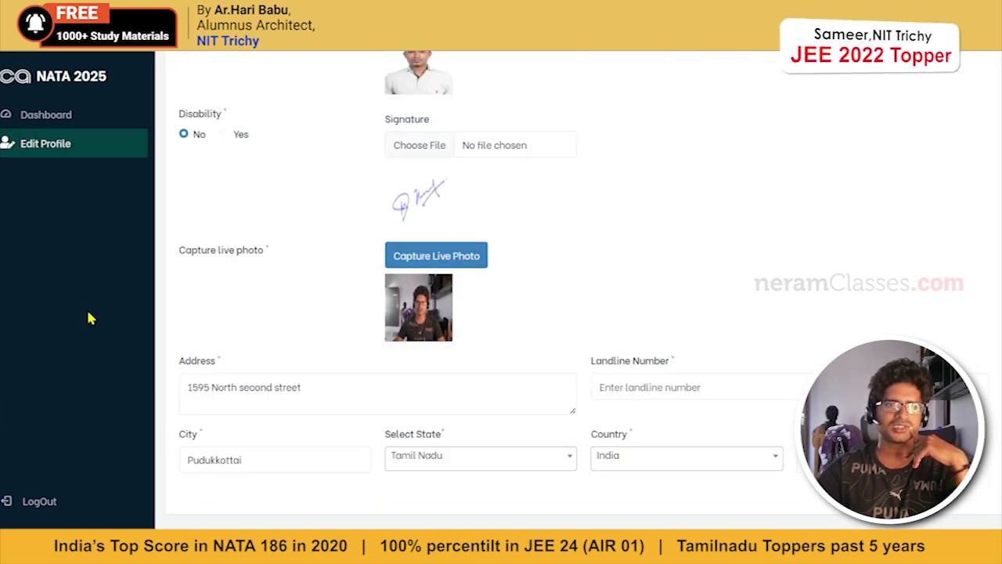
scroll(78, 235, up, 2)
Step: Return to the dashboard and log out of the portal, confirming with Yes
click(67, 116)
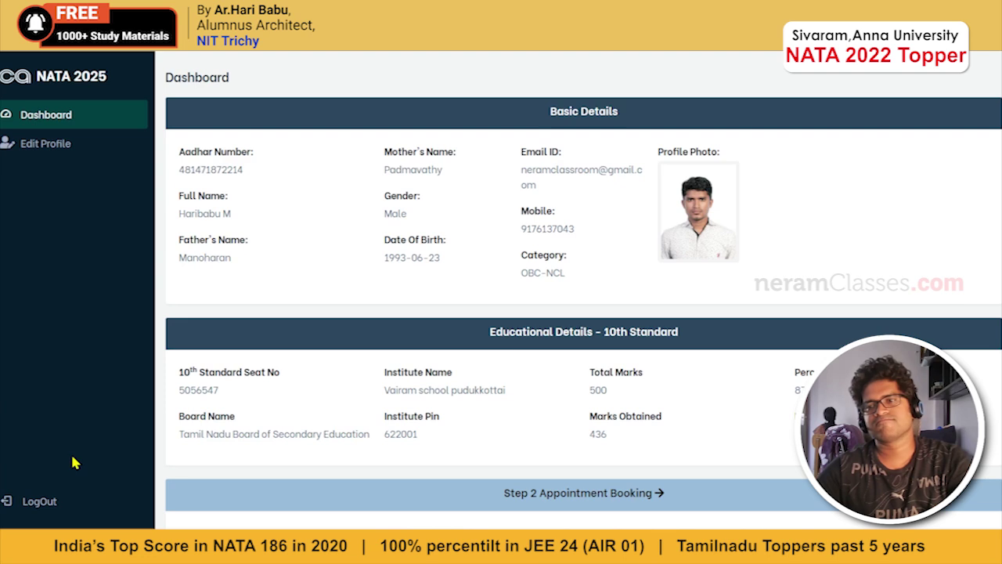
click(41, 505)
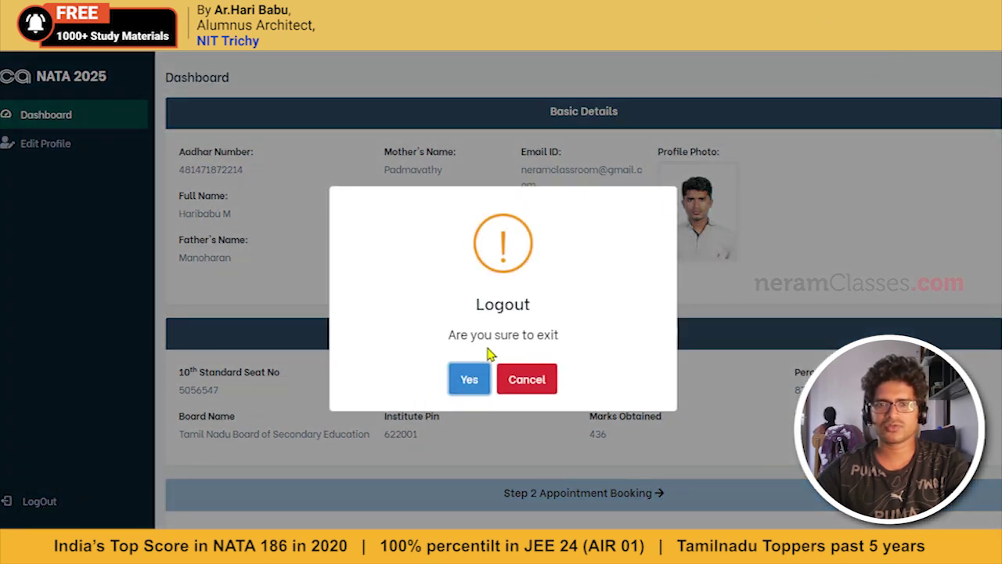
click(475, 378)
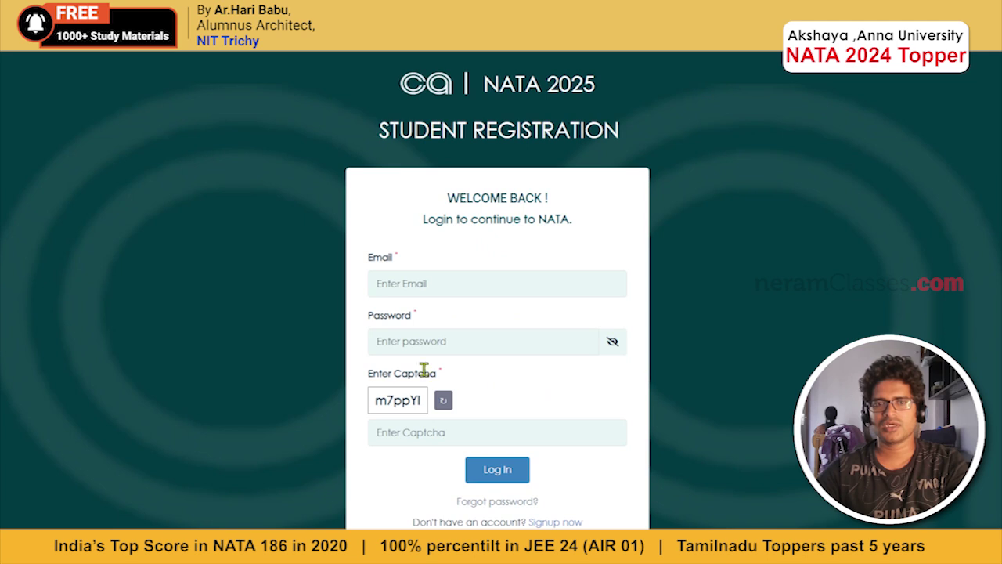